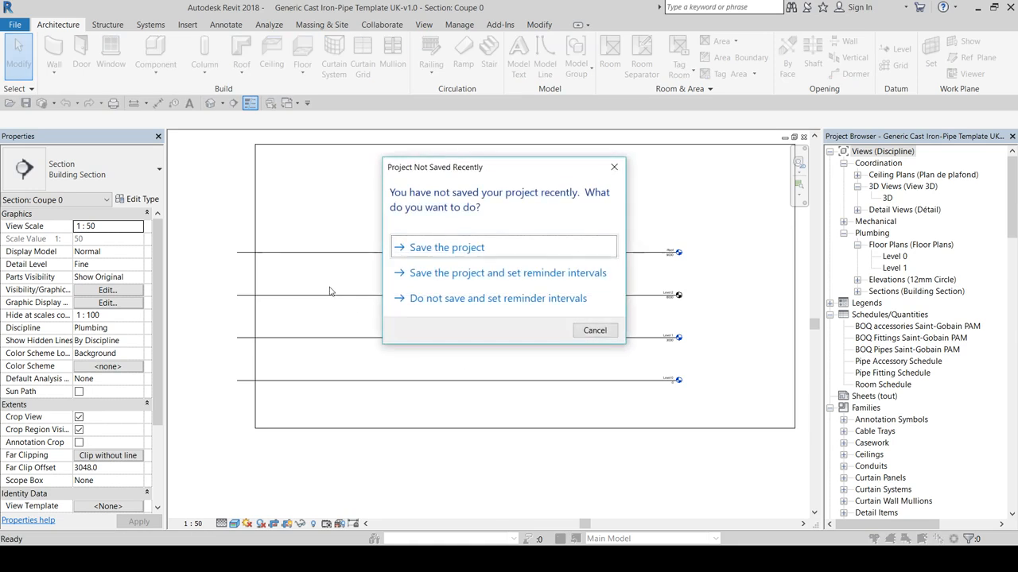
Step: Dismiss the save reminder and draw a vertical 100 mm Cast Iron EN 877 pipe from the Roof level down to Level 0
key(Escape)
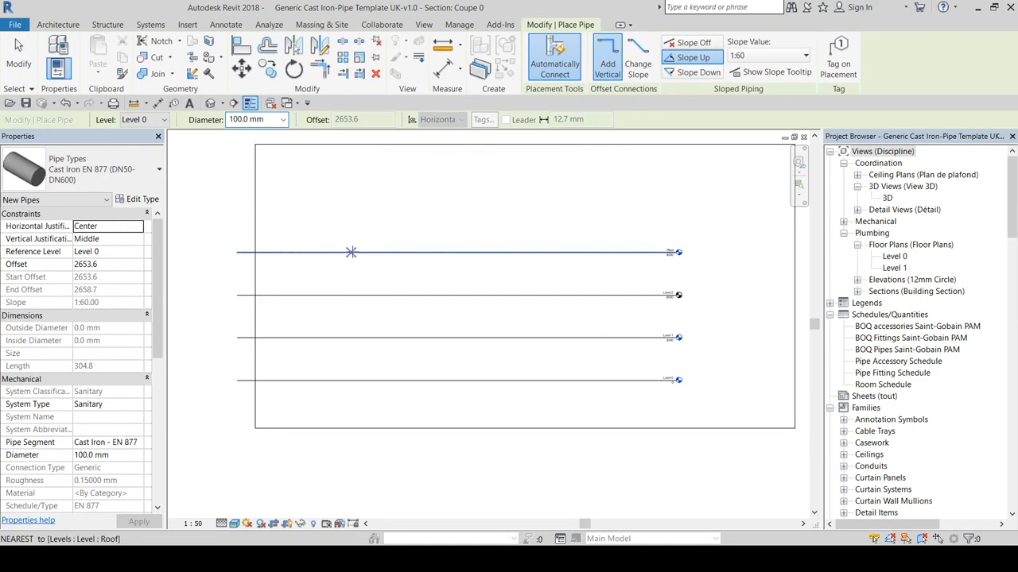
click(354, 252)
click(354, 380)
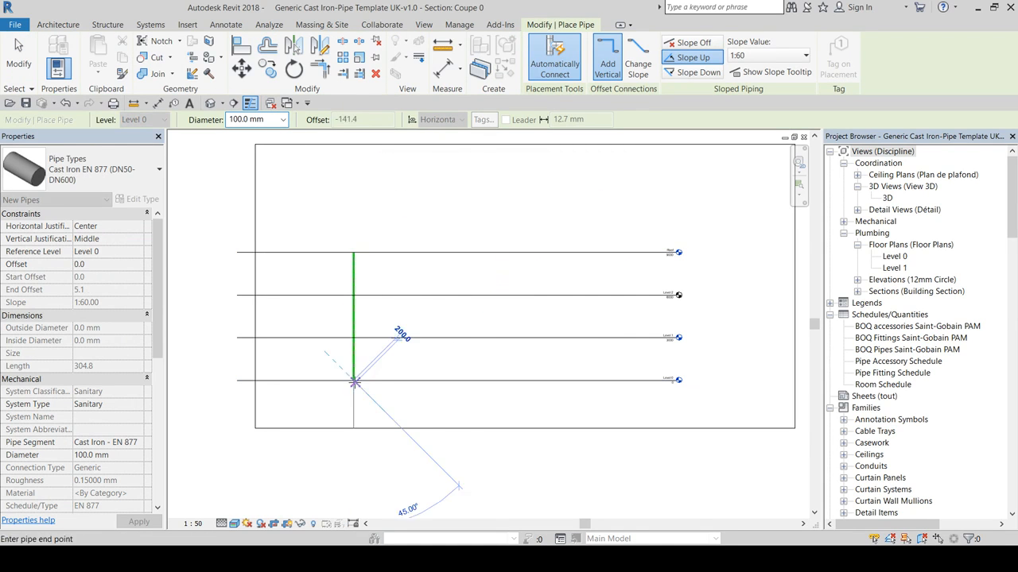
key(Escape)
key(Escape)
Step: Shift the Coupe 0 section line slightly in the Level 0 floor plan and reopen its section view
key(ctrl+Tab)
scroll(367, 380, down, 2)
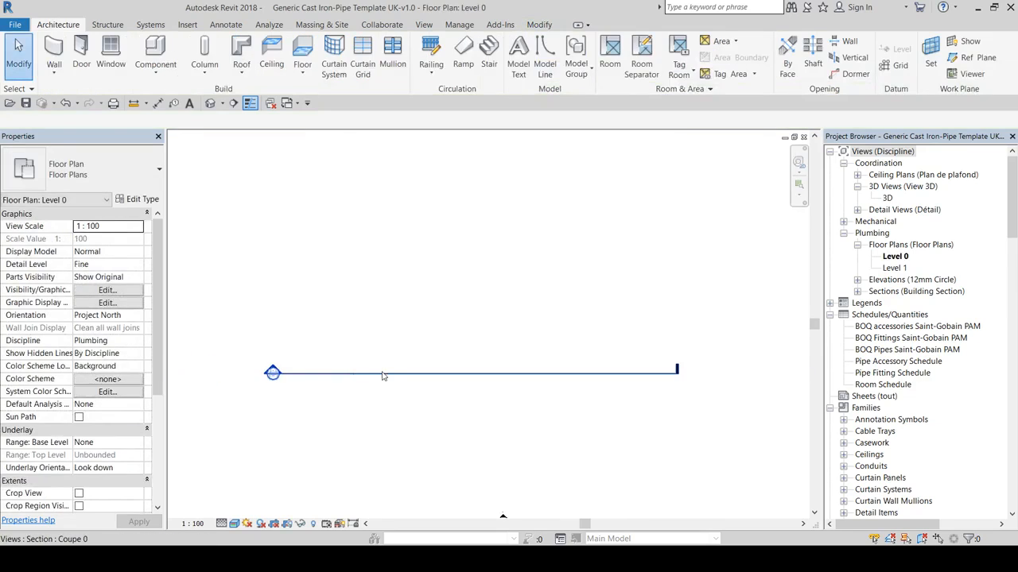
click(381, 374)
double_click(382, 384)
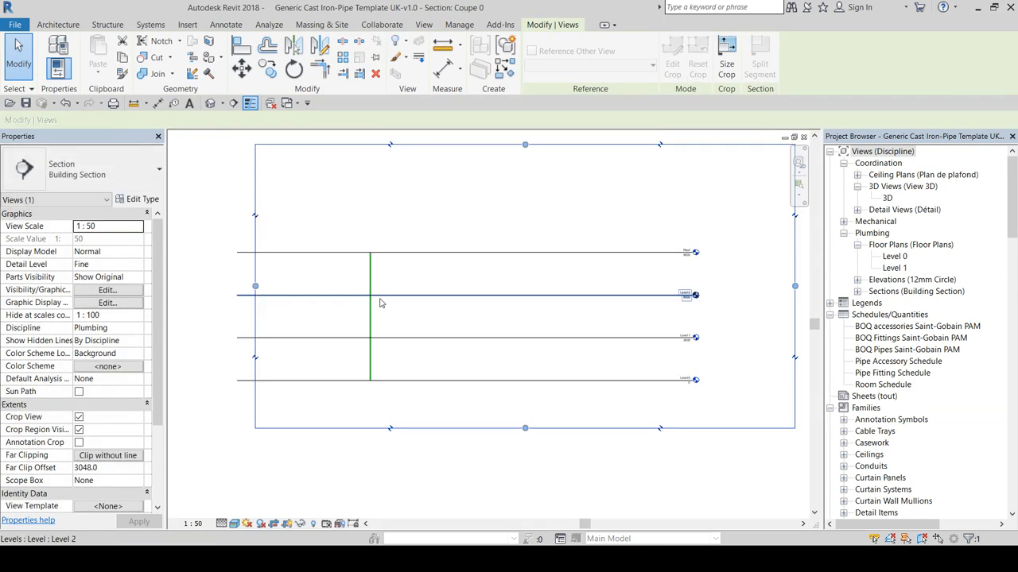
Step: Split the vertical pipe once on each storey to insert an access pipe fitting between each pair of levels
scroll(382, 297, up, 3)
key(s)
key(l)
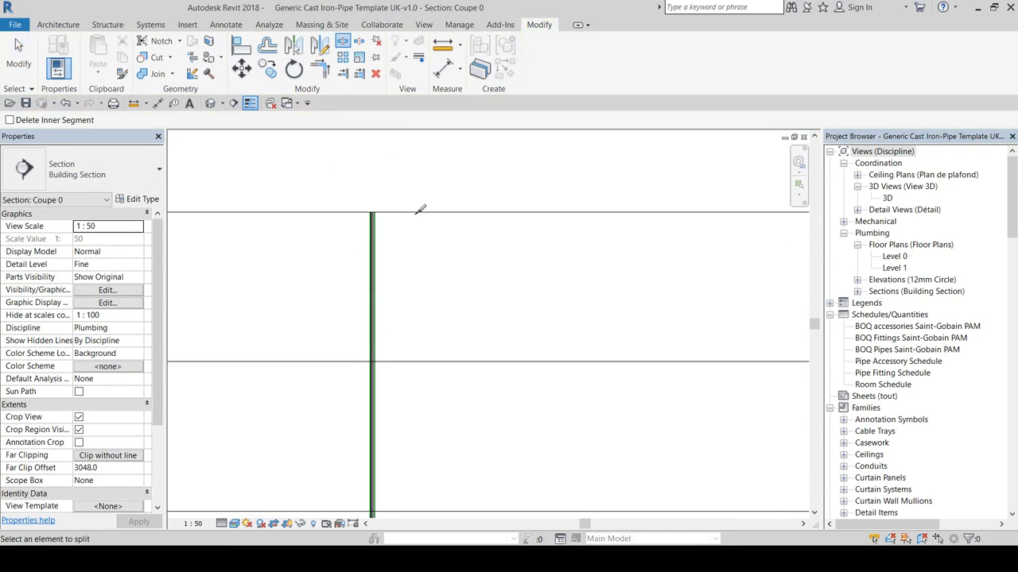
click(380, 287)
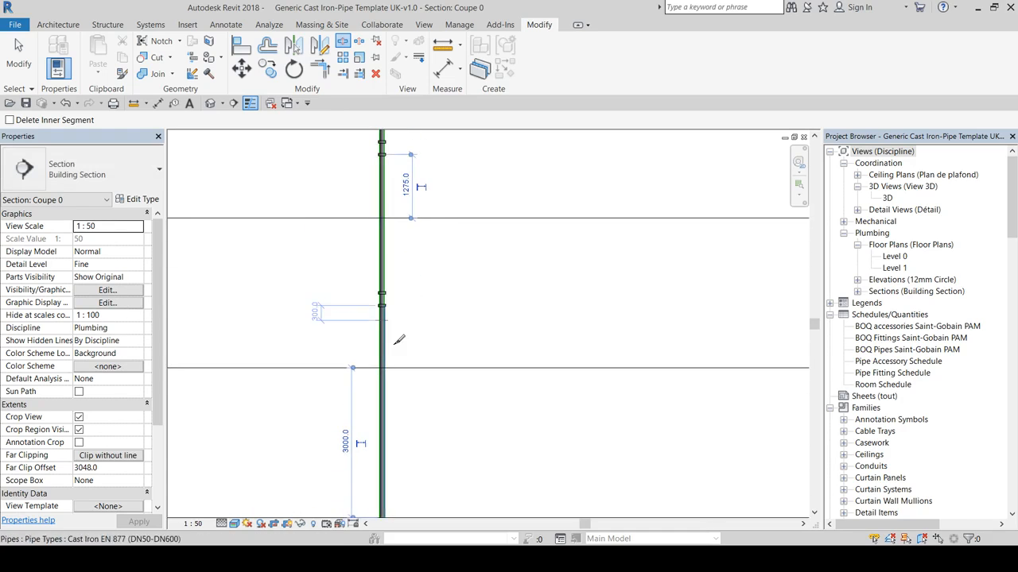
key(ctrl+z)
key(Escape)
Step: Rotate the lowest access pipe so its round door faces the front and set its offset to 1200 mm from Level 0
scroll(394, 321, up, 3)
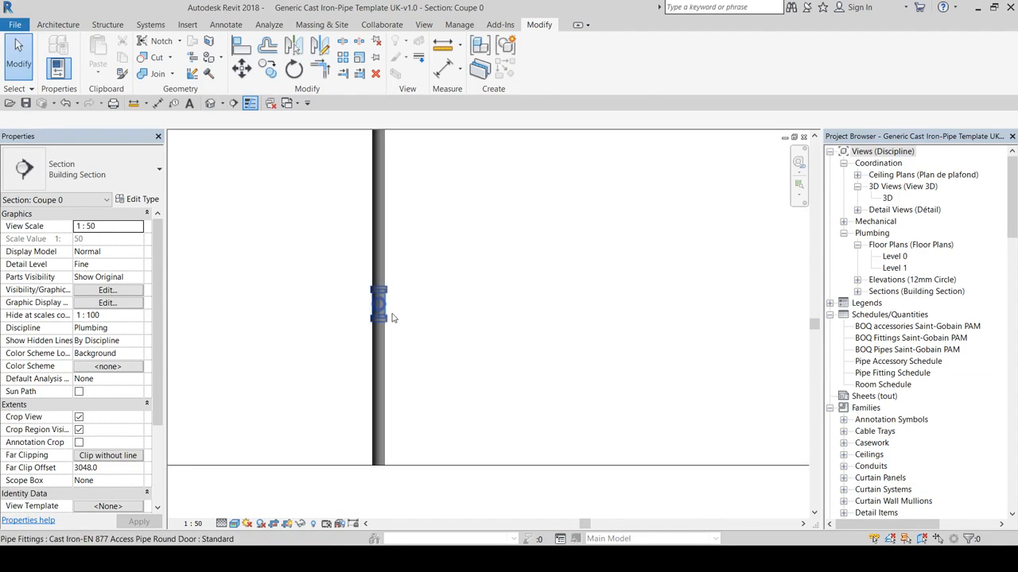
click(380, 300)
scroll(366, 279, up, 2)
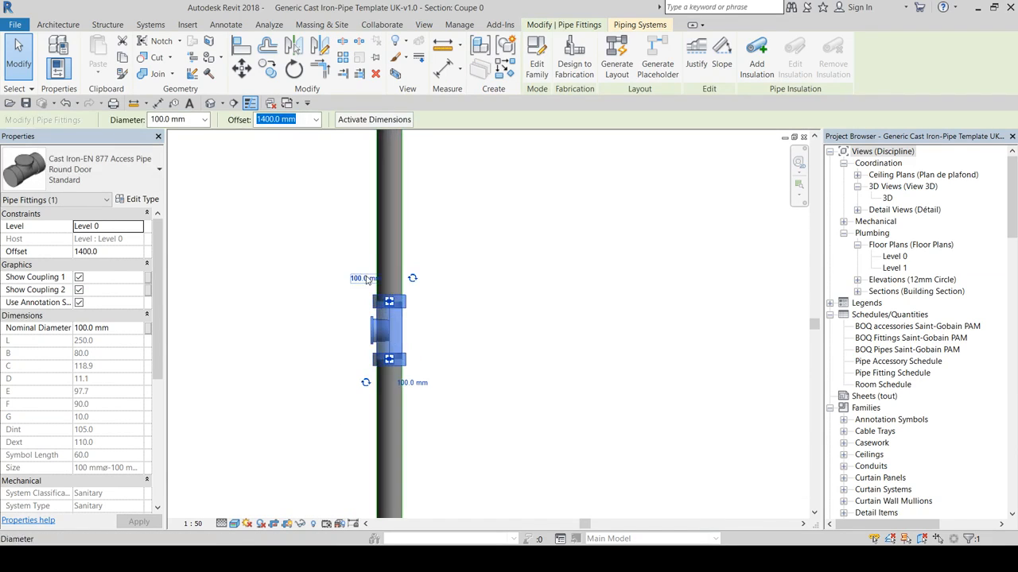
click(413, 281)
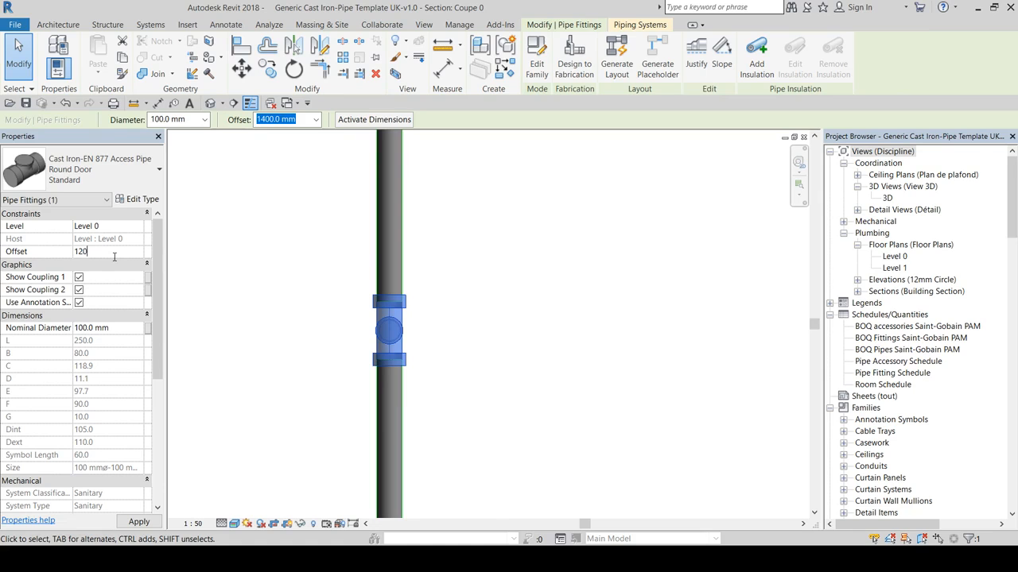
key(Escape)
Step: Assign the middle access pipe to Level 1 with a 1200 mm offset and rotate its door to face left
scroll(456, 236, down, 4)
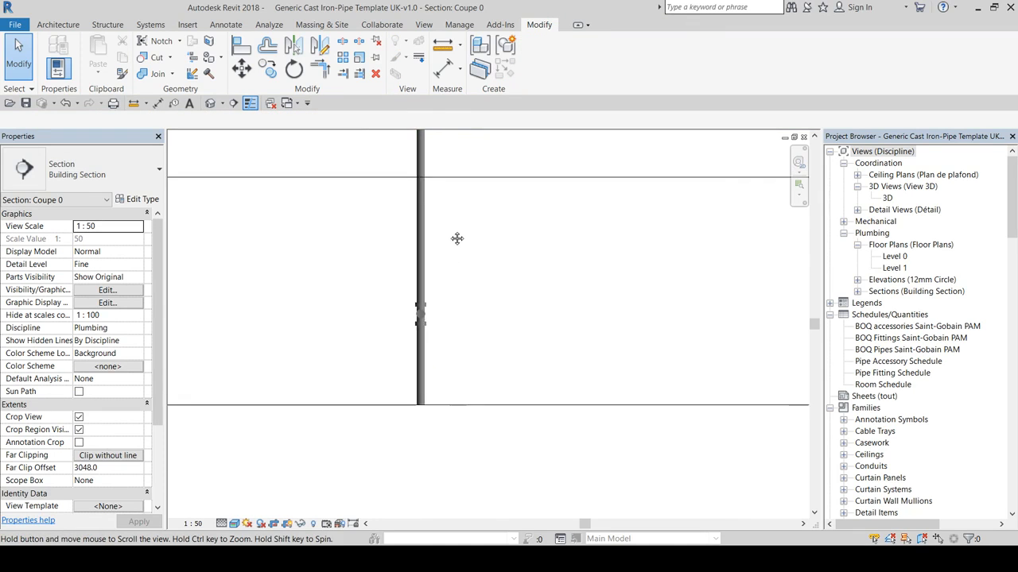
scroll(451, 373, up, 3)
click(410, 266)
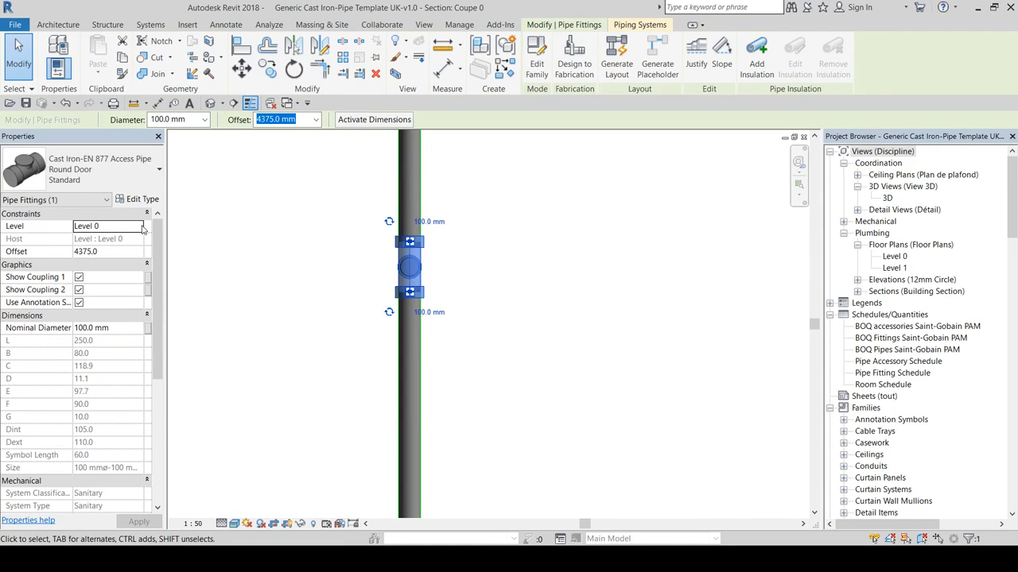
click(138, 226)
click(109, 249)
click(115, 252)
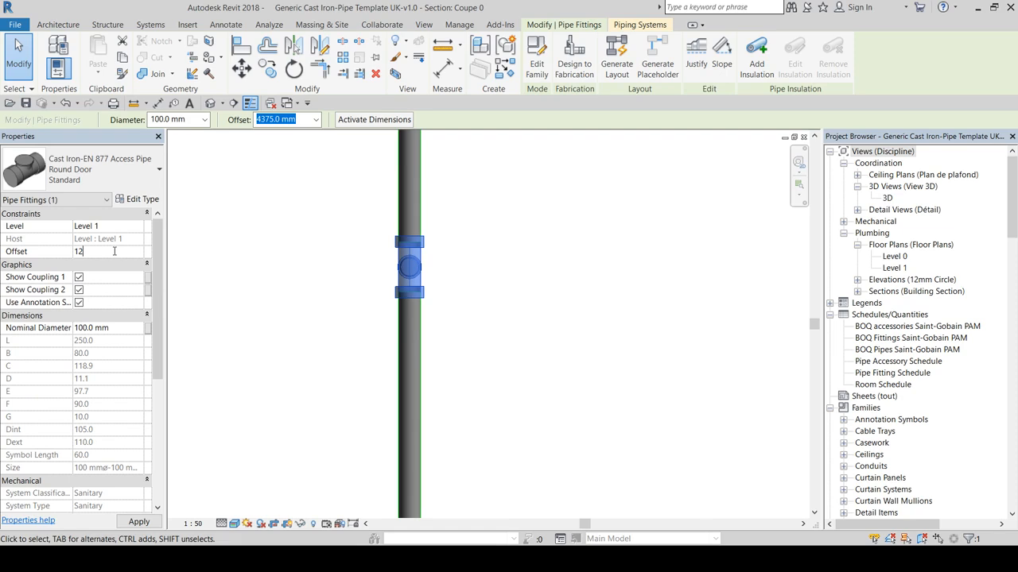
text(1200.0)
key(Return)
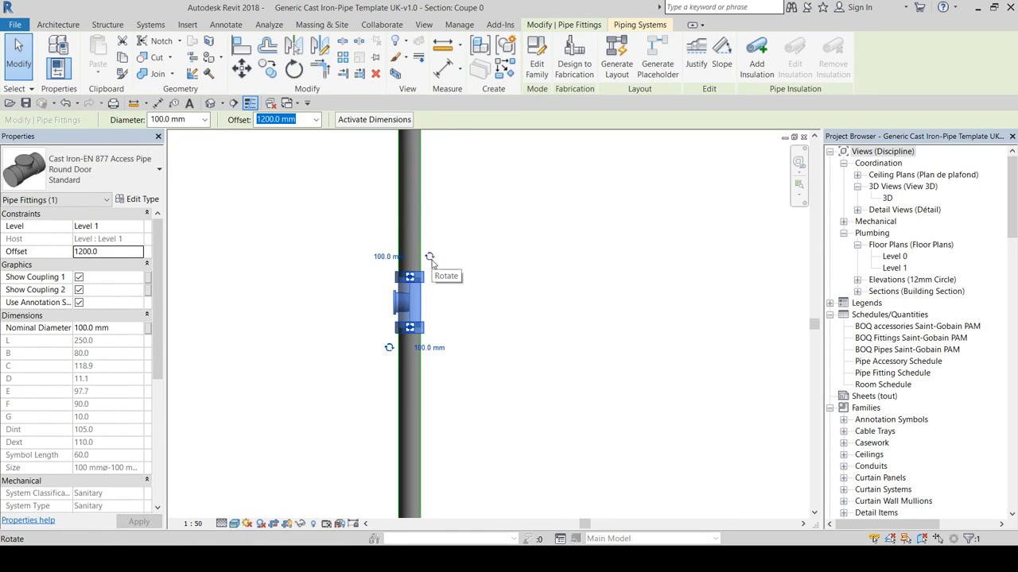
click(443, 263)
Step: Assign the uppermost access pipe to Level 2 and set its offset to 1200 mm
scroll(439, 270, down, 3)
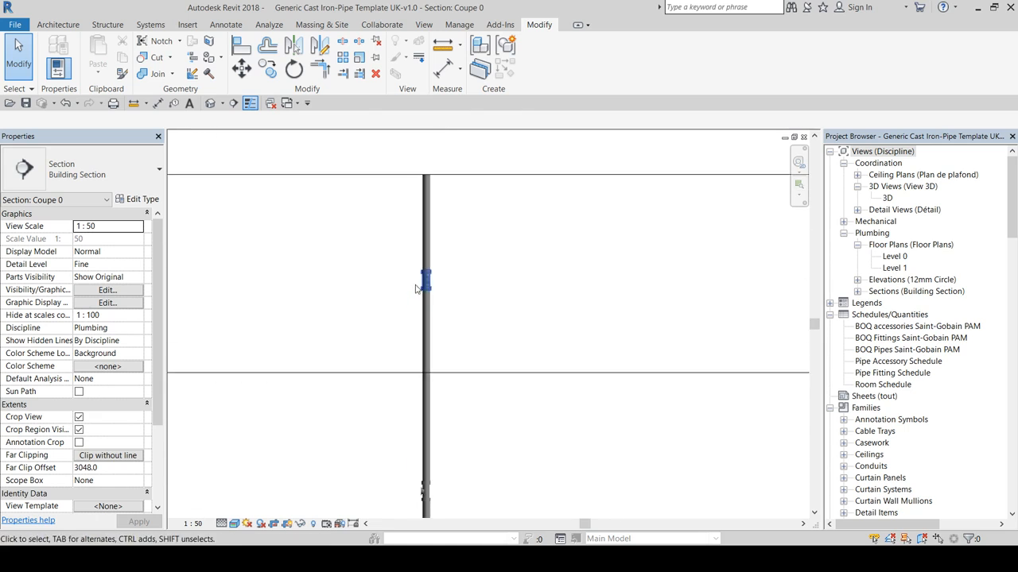
scroll(415, 288, up, 2)
click(416, 274)
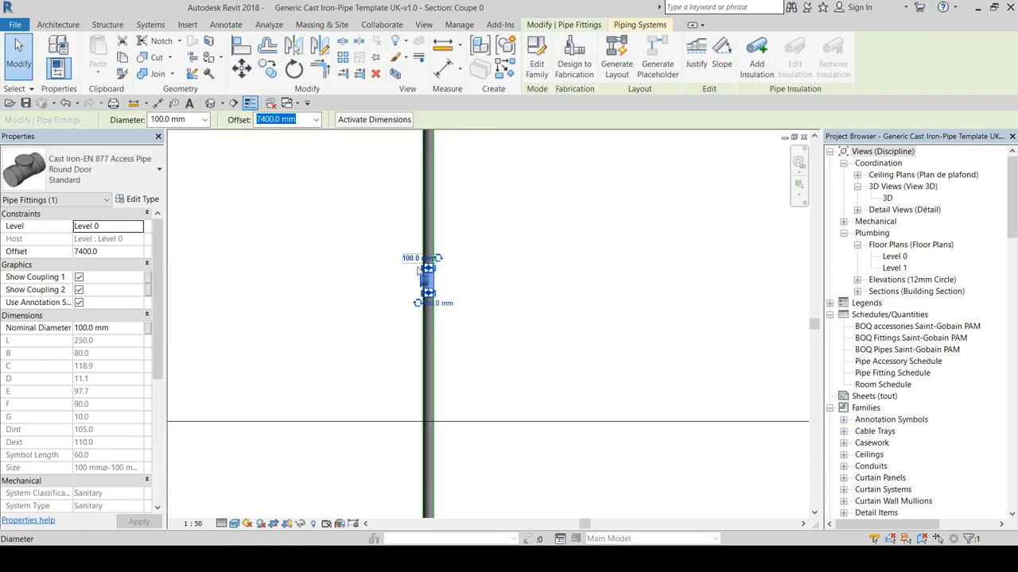
scroll(421, 278, up, 3)
click(138, 227)
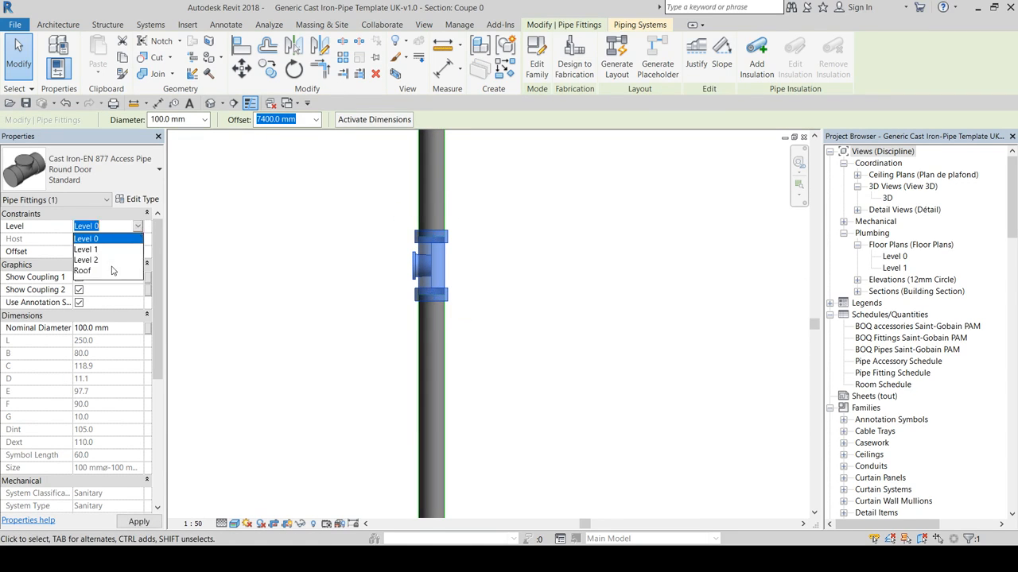
click(109, 266)
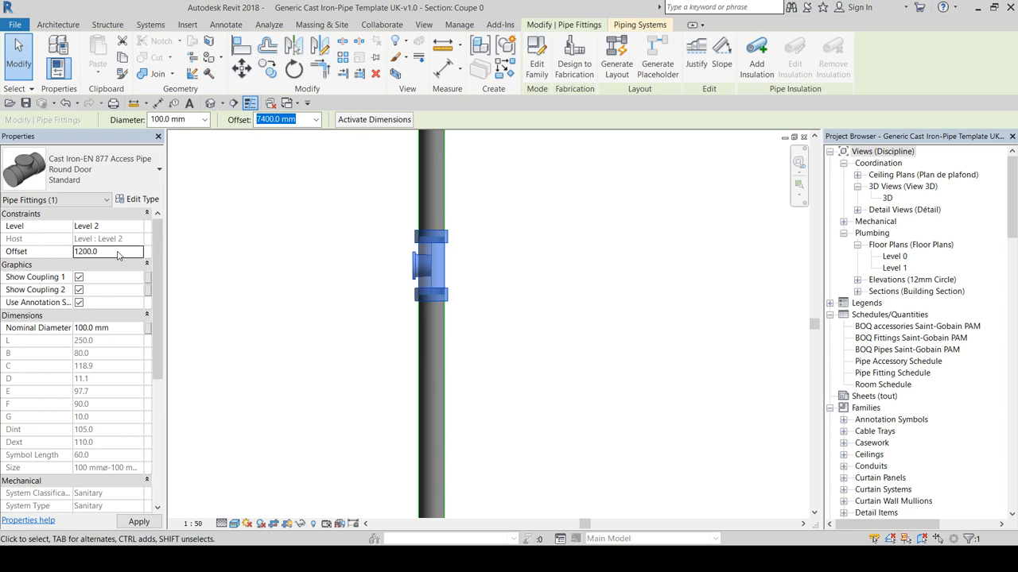
click(454, 359)
Step: Draw a short 100 mm branch pipe to the right from the stack just above Level 2, sloping up at 1:50
scroll(446, 250, down, 3)
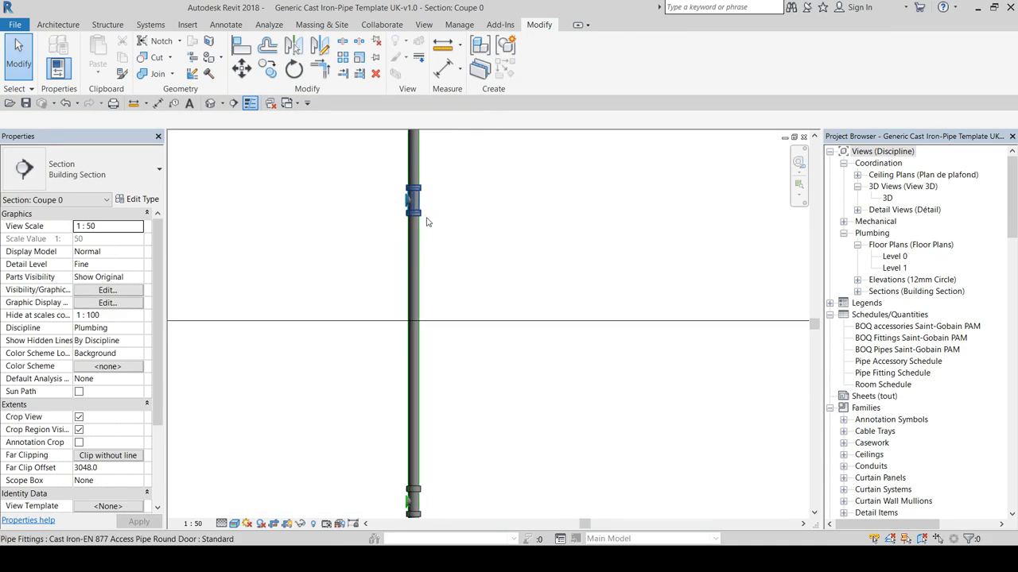
key(i)
scroll(440, 288, up, 2)
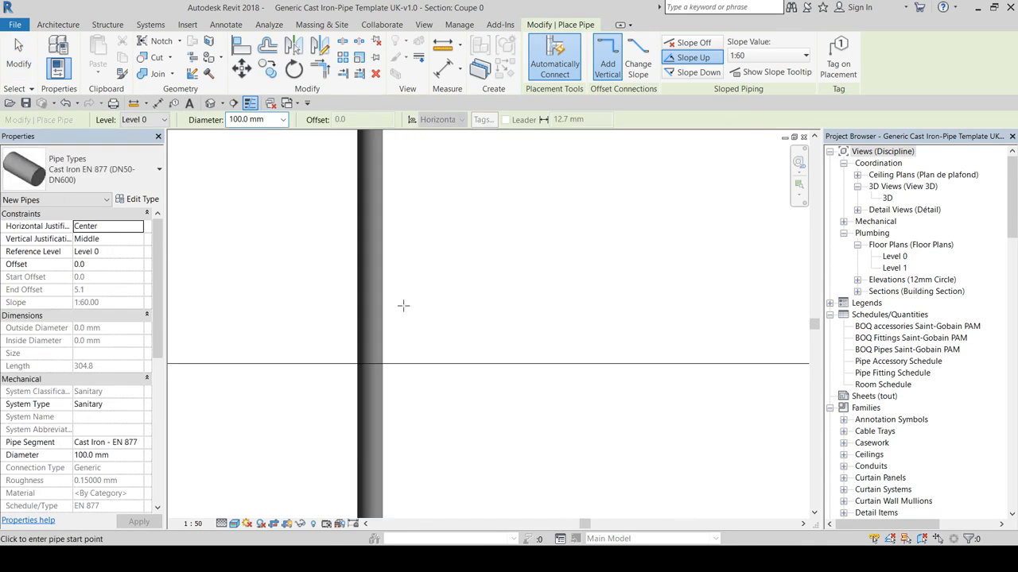
click(369, 326)
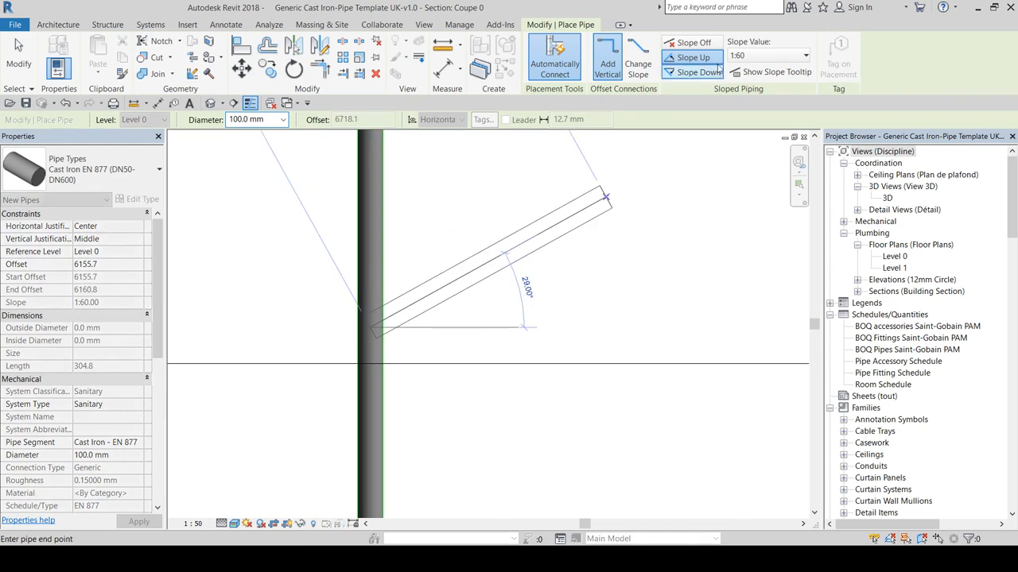
click(805, 55)
click(751, 130)
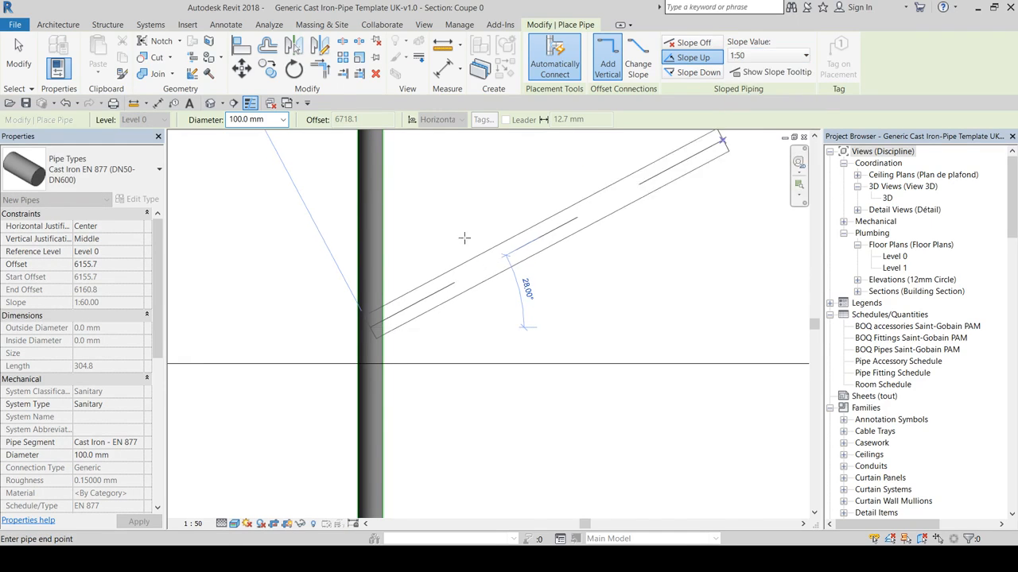
click(509, 326)
key(Escape)
key(Escape)
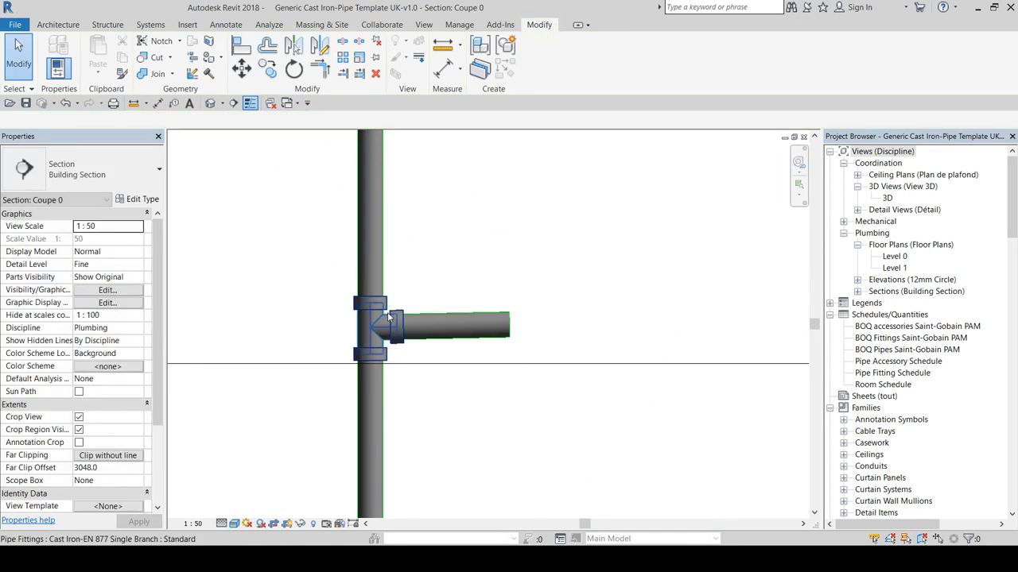
Step: Change the branch fitting above Level 2 to Cast Iron-EN 877 Single Branch Radius Curve and check the branch pipe's slope
click(390, 300)
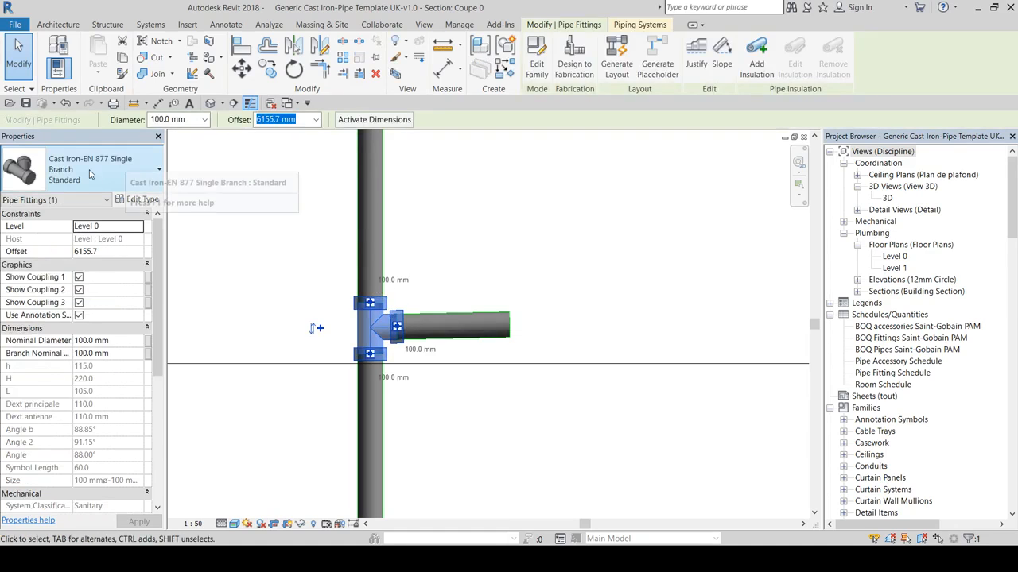
click(92, 173)
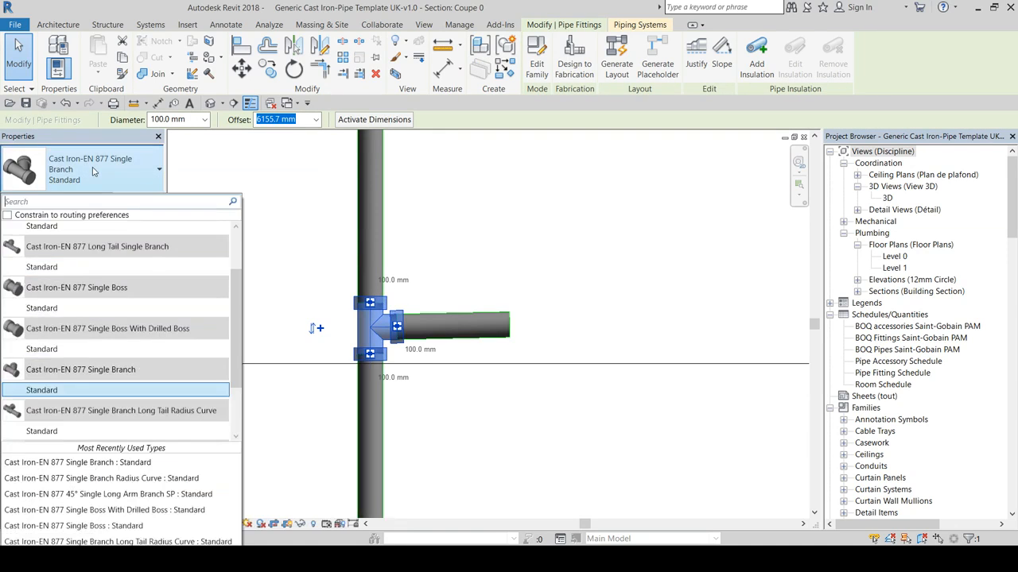
scroll(163, 406, down, 3)
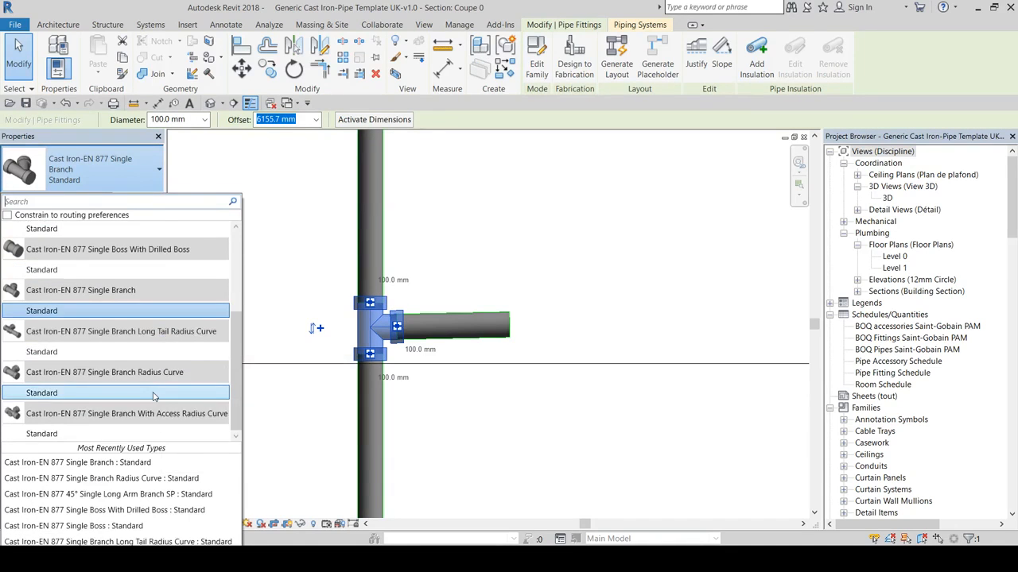
click(155, 393)
click(536, 451)
click(468, 319)
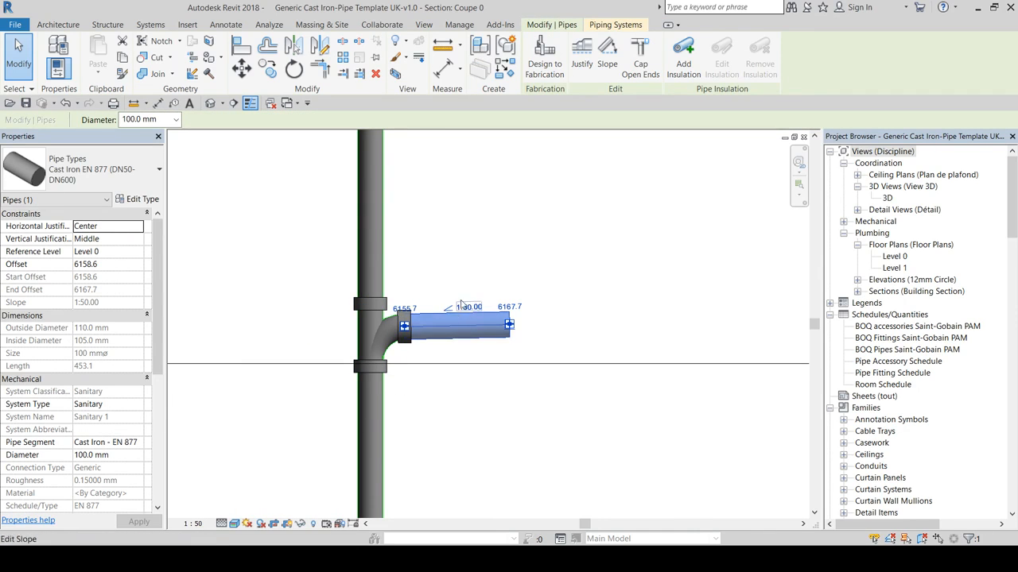
key(Escape)
Step: Draw a short 100 mm branch pipe with a 1:50 upward slope to the right from the stack just above Level 1
scroll(475, 365, down, 3)
middle_drag(474, 365, 462, 123)
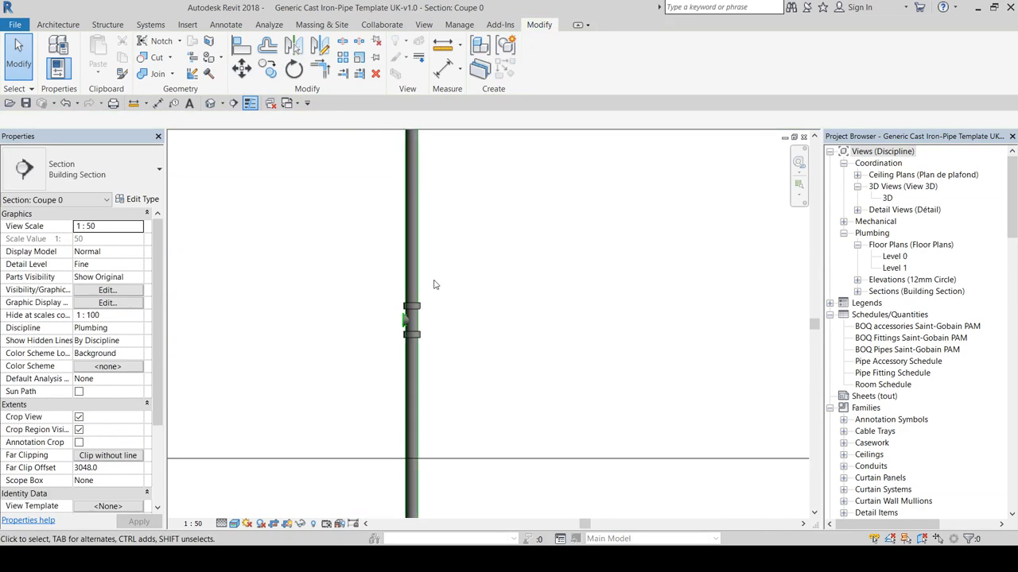
key(p)
key(i)
scroll(443, 459, up, 2)
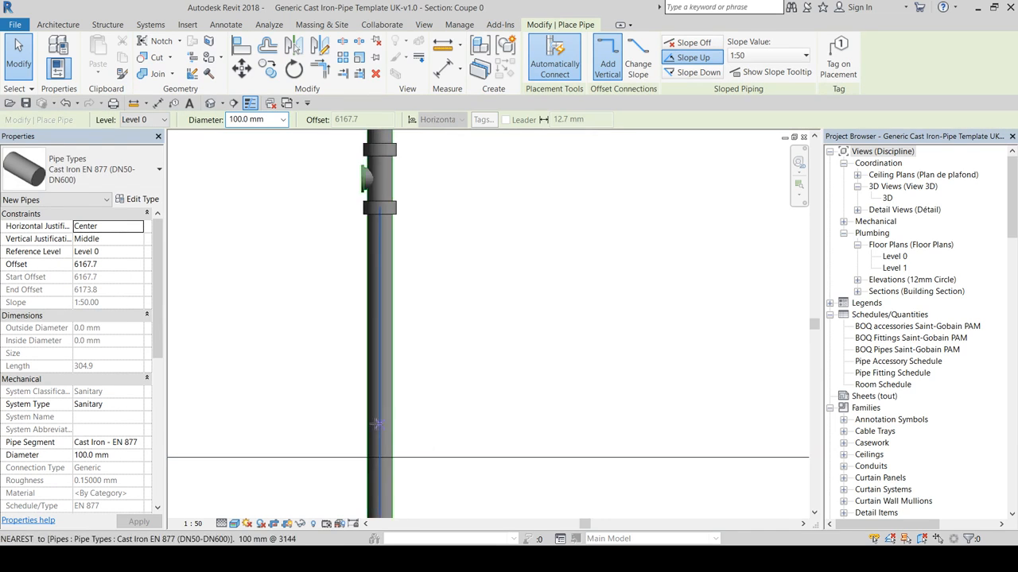
click(379, 426)
click(491, 425)
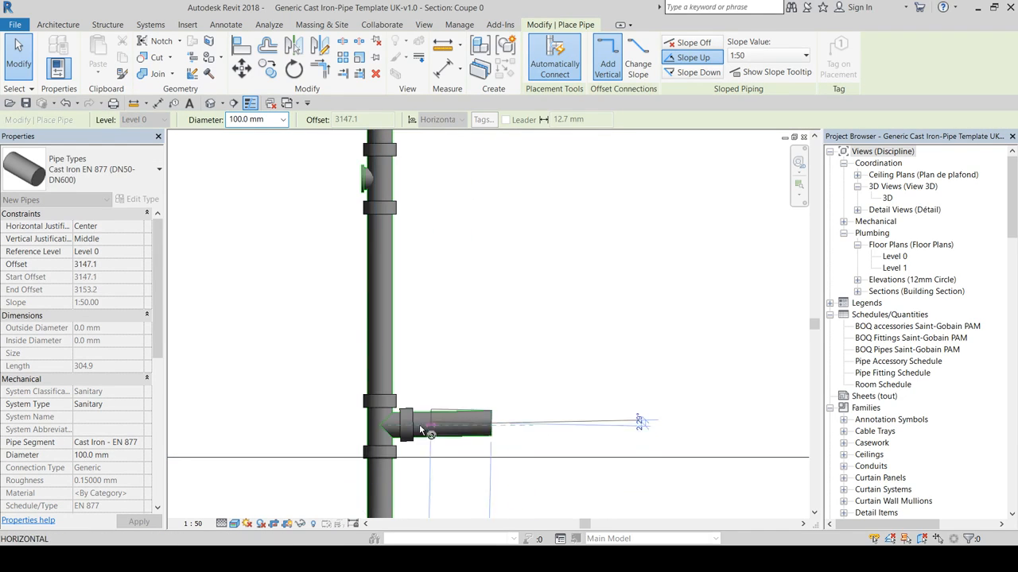
key(Escape)
key(Escape)
Step: Convert the single branch fitting above Level 1 into a double branch by adding an outlet on its left side
click(390, 427)
scroll(377, 328, up, 2)
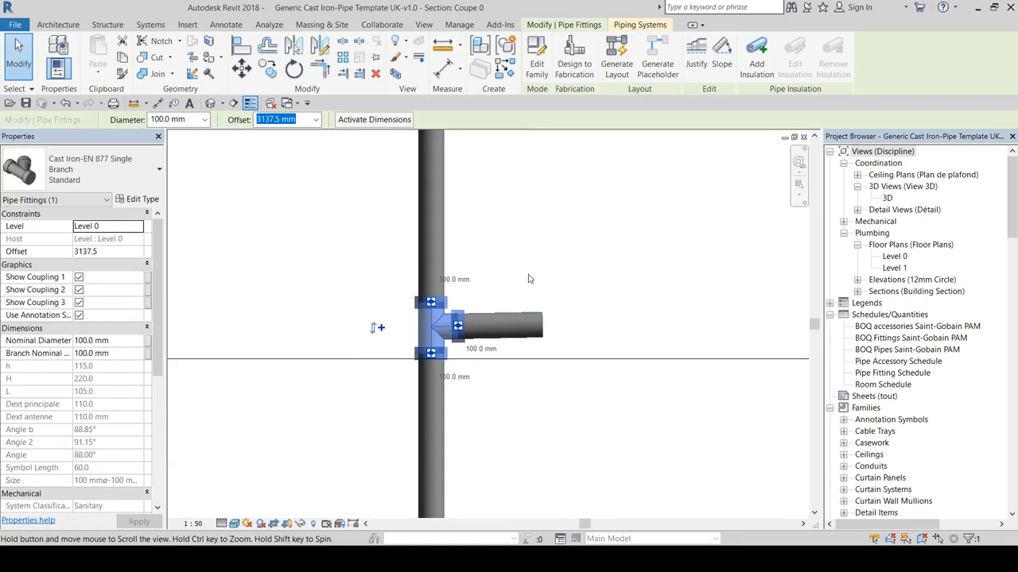
click(374, 335)
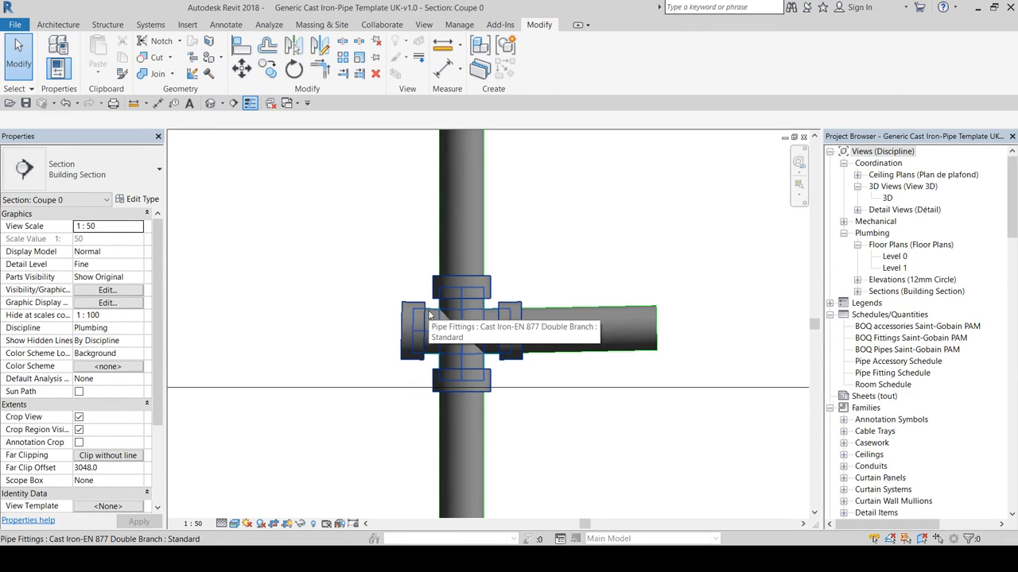
Step: Draw a short 100 mm pipe to the left from the double branch's open outlet
click(415, 331)
right_click(414, 332)
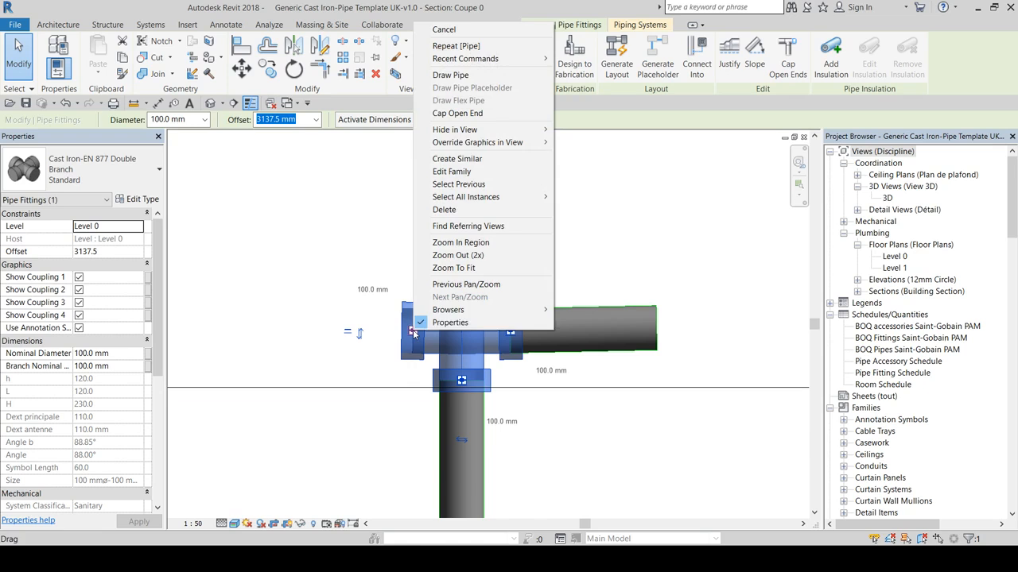
click(450, 75)
click(258, 334)
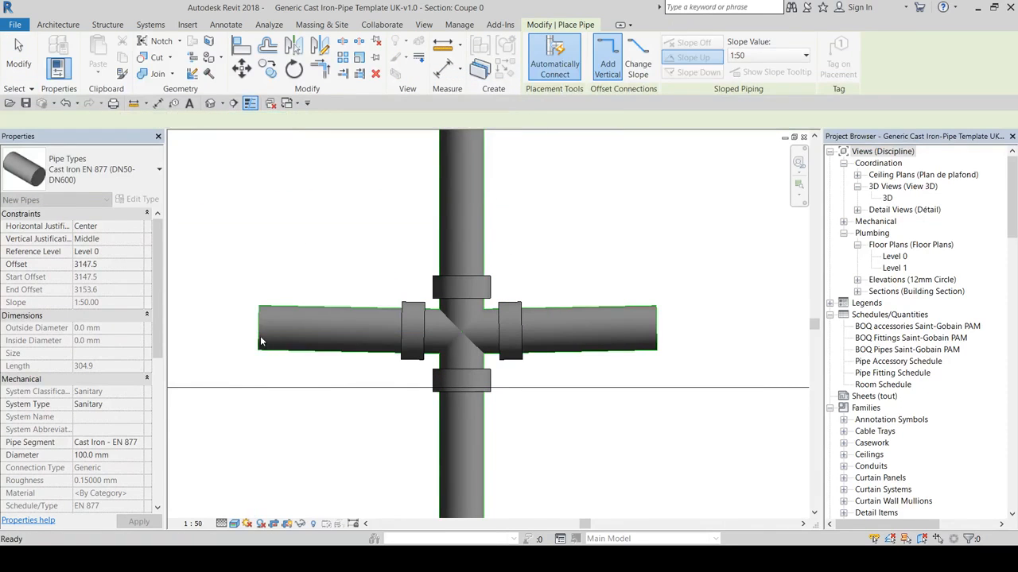
key(Escape)
key(Escape)
Step: Change the double branch fitting above Level 1 to Cast Iron-EN 877 Double Branch Radius Curve and check the right branch pipe's slope
click(461, 296)
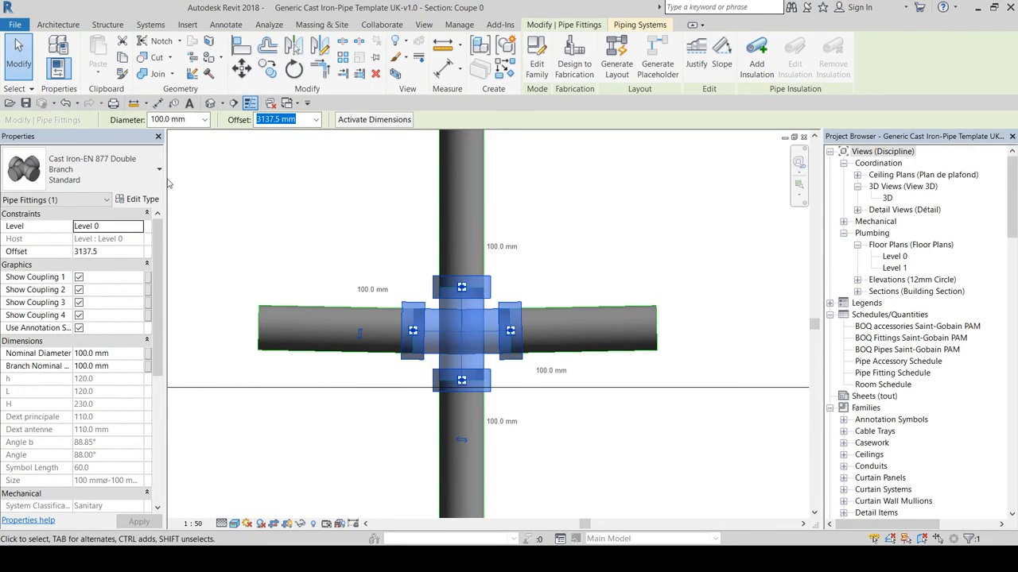
click(87, 170)
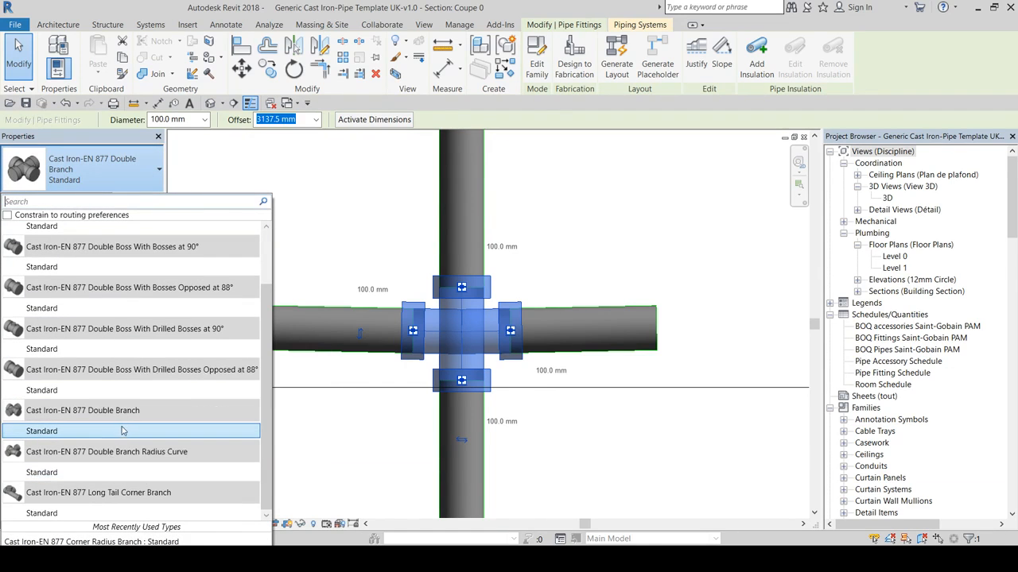
click(127, 471)
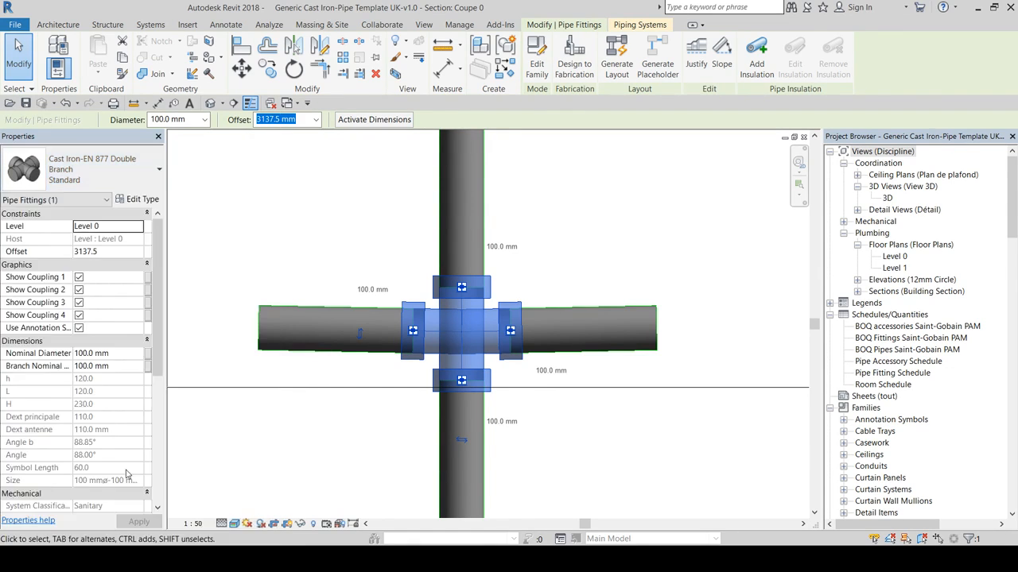
click(725, 422)
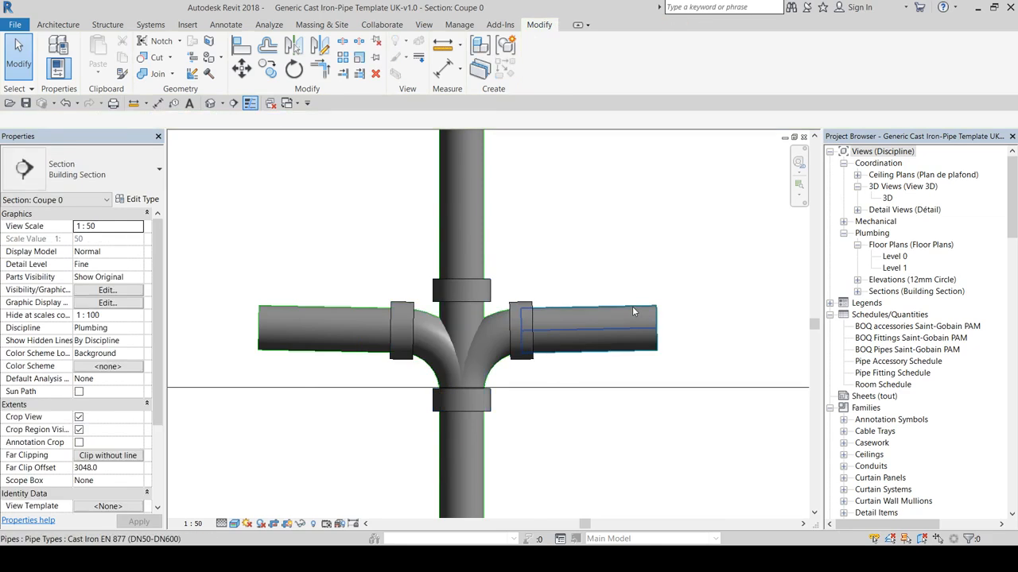
click(632, 310)
scroll(618, 308, down, 5)
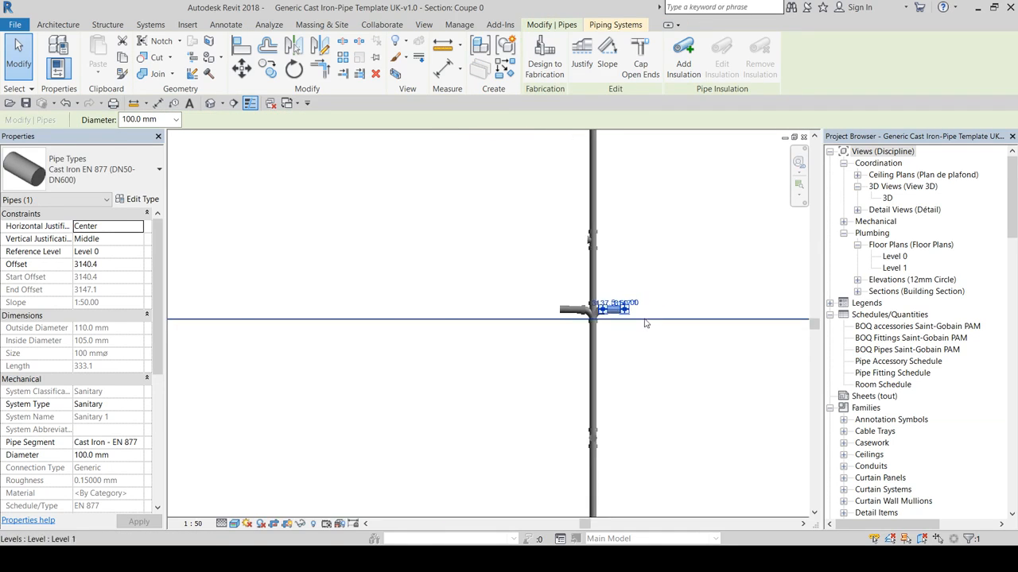
click(418, 288)
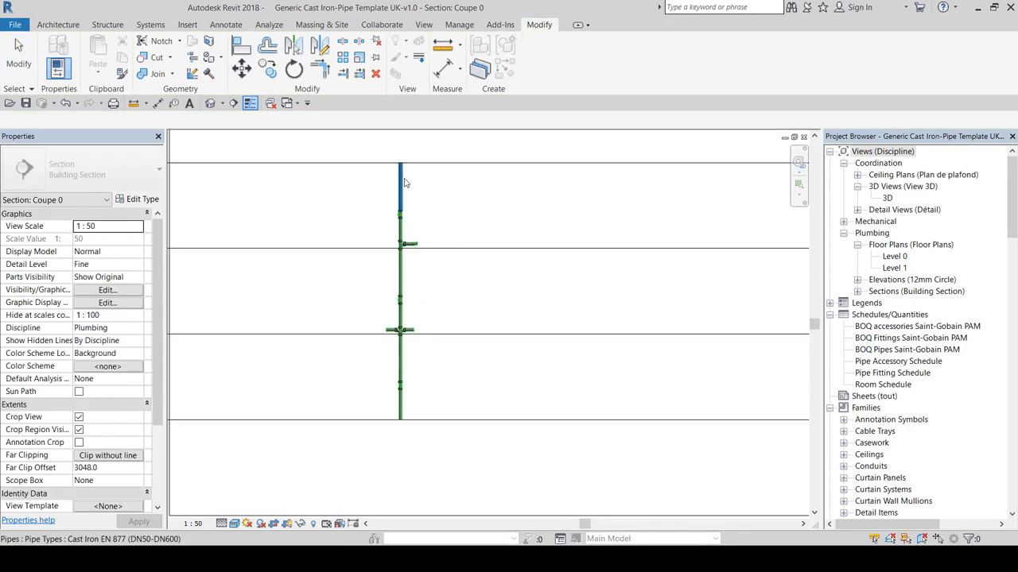
Step: Detach the stack's top pipe from the uppermost access pipe by raising its lower end to 7700 mm, and set its system type to Vent
click(404, 174)
scroll(397, 202, up, 5)
drag(411, 239, 411, 197)
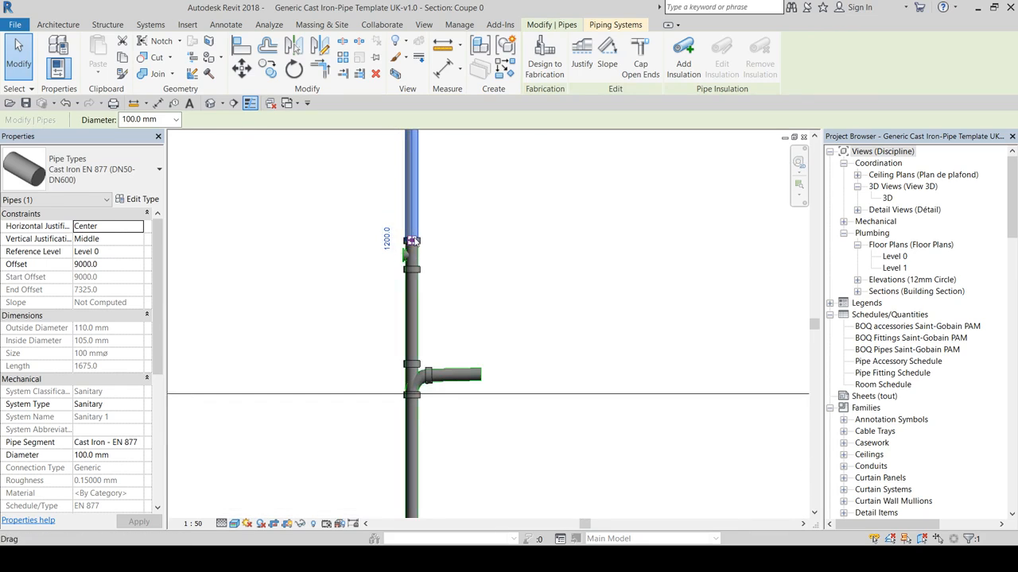
click(140, 405)
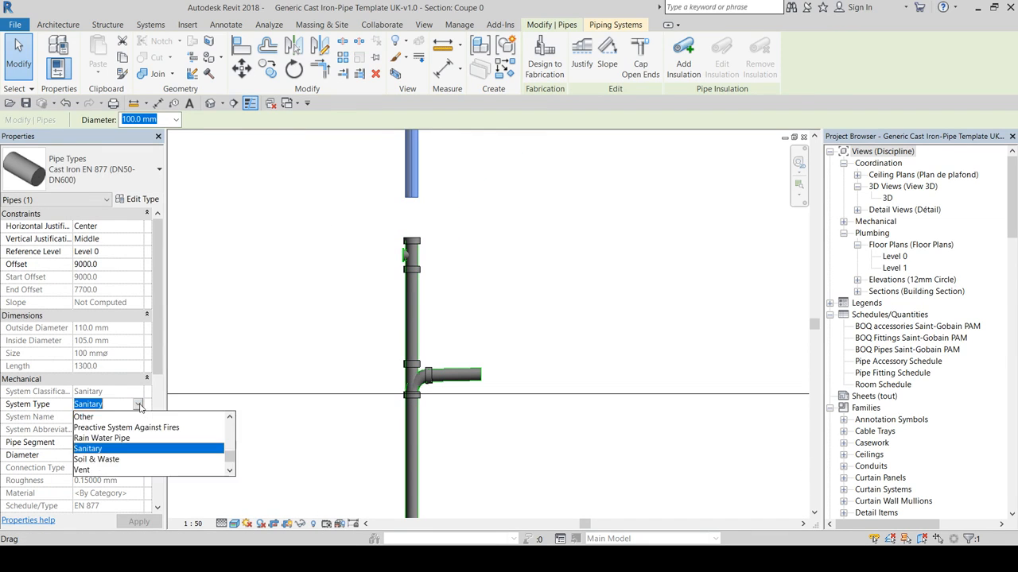
click(82, 470)
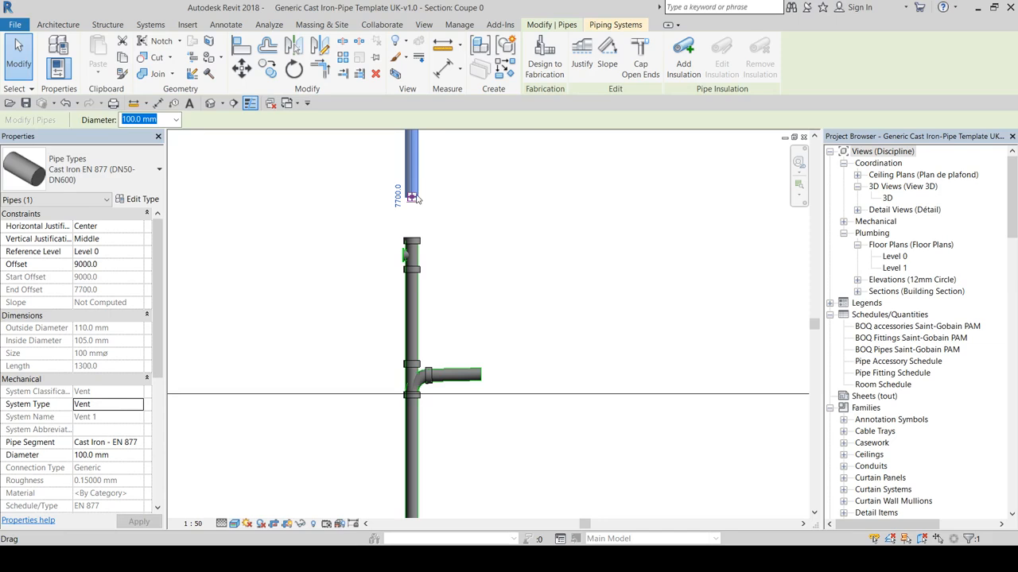
Step: Reconnect the vent pipe's lower end to the uppermost access pipe and check the system type of the pipe below that fitting
drag(412, 197, 412, 240)
click(450, 320)
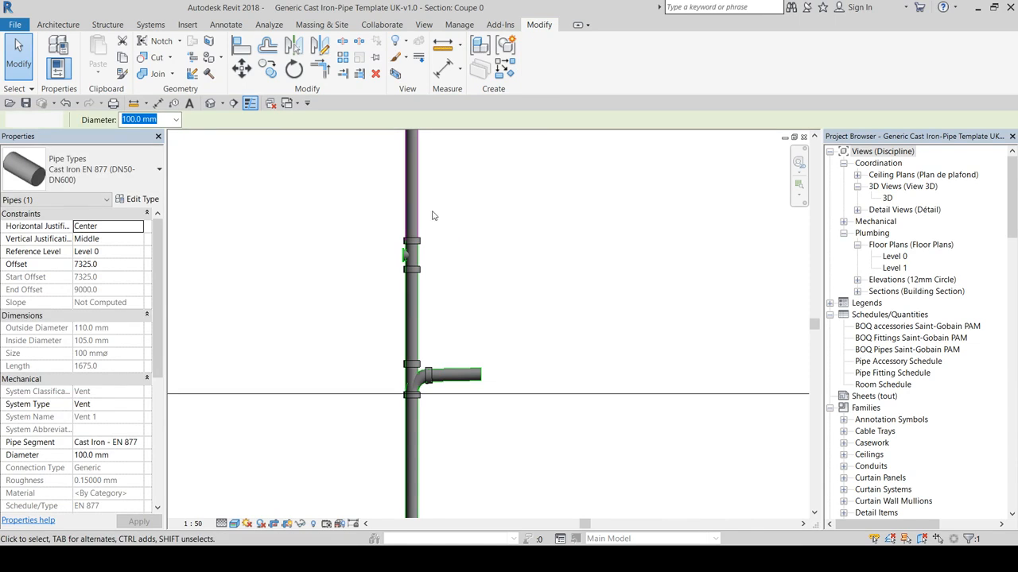
click(421, 189)
click(429, 310)
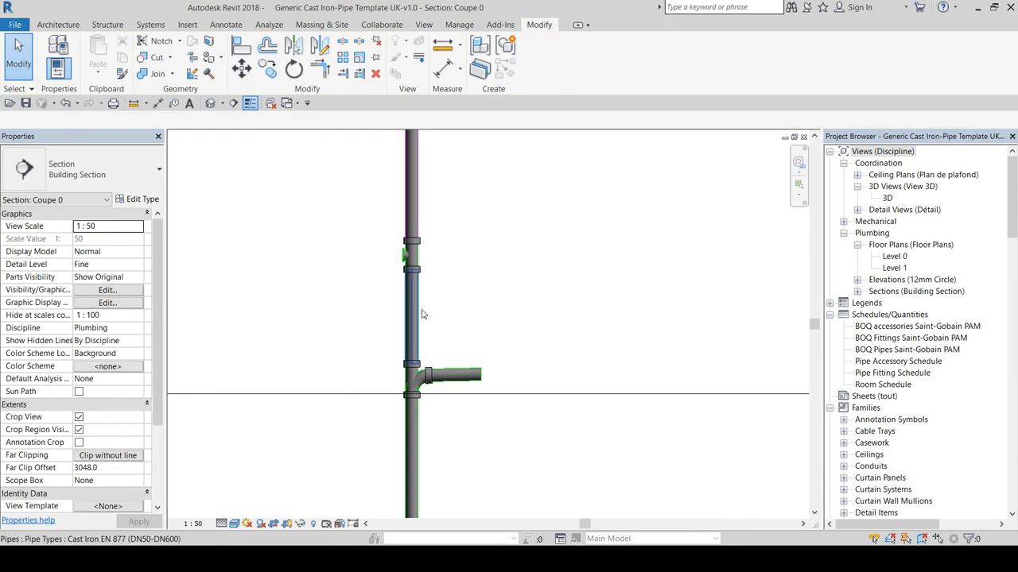
click(421, 310)
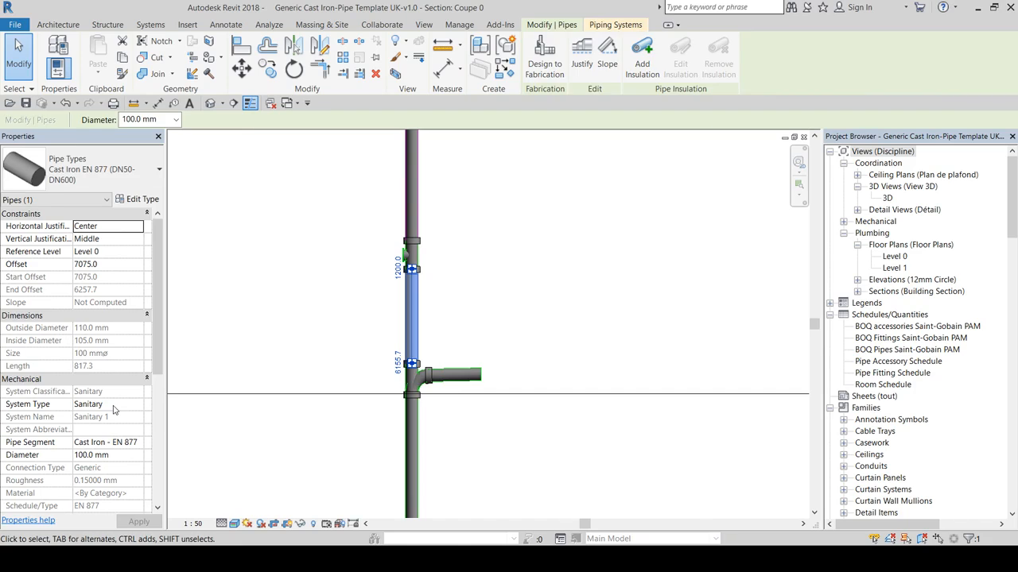
key(Escape)
Step: Copy the entire stack with its branches and access pipes horizontally to the right along the Roof level
scroll(597, 340, down, 3)
middle_drag(600, 339, 410, 194)
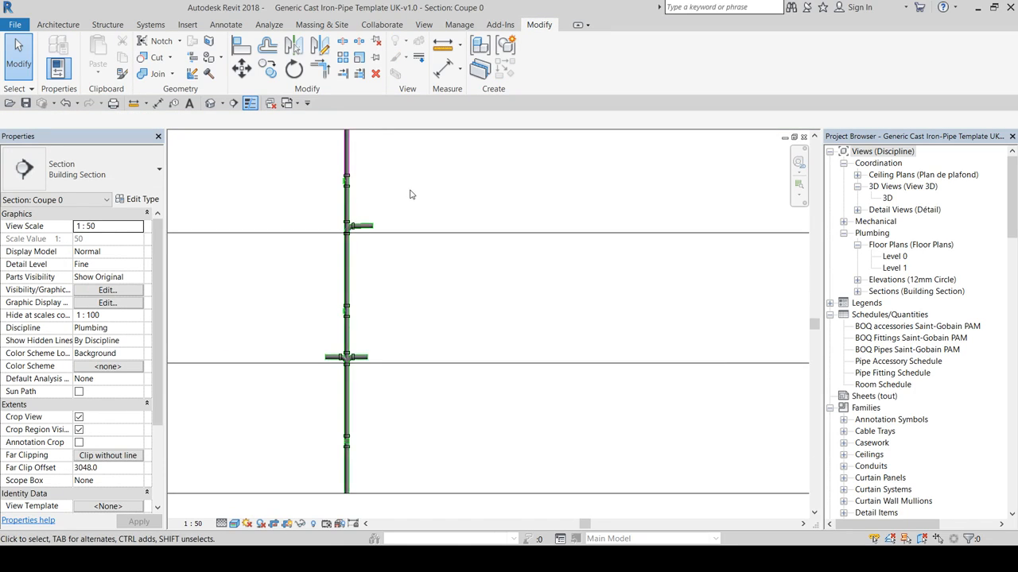
scroll(410, 194, down, 2)
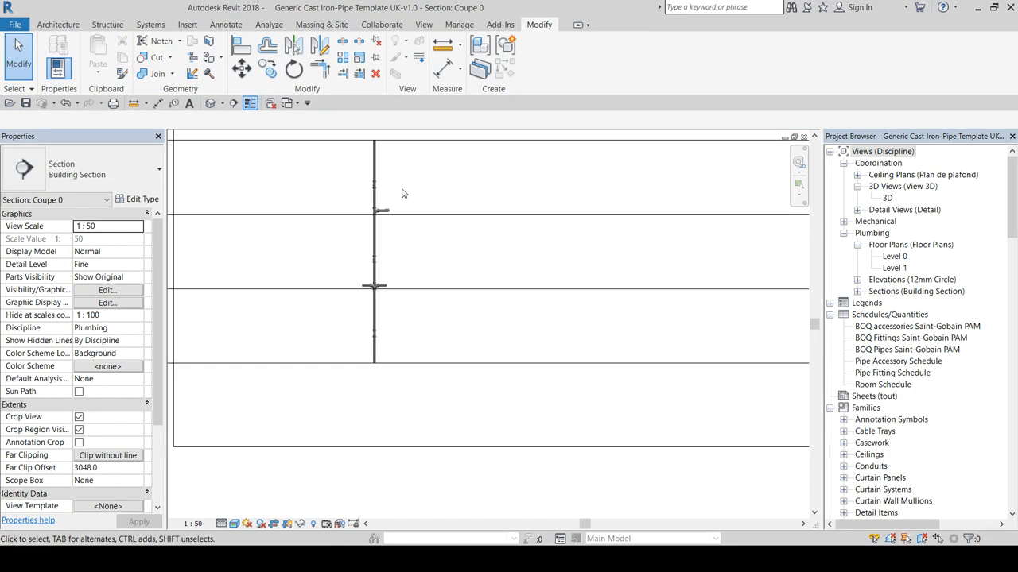
click(375, 159)
key(c)
key(o)
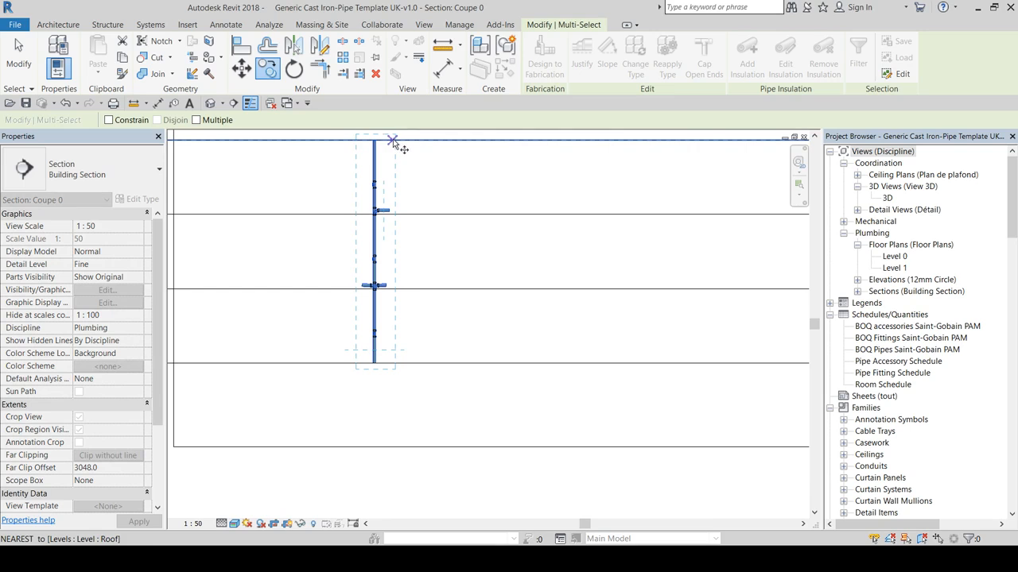
click(504, 144)
key(Escape)
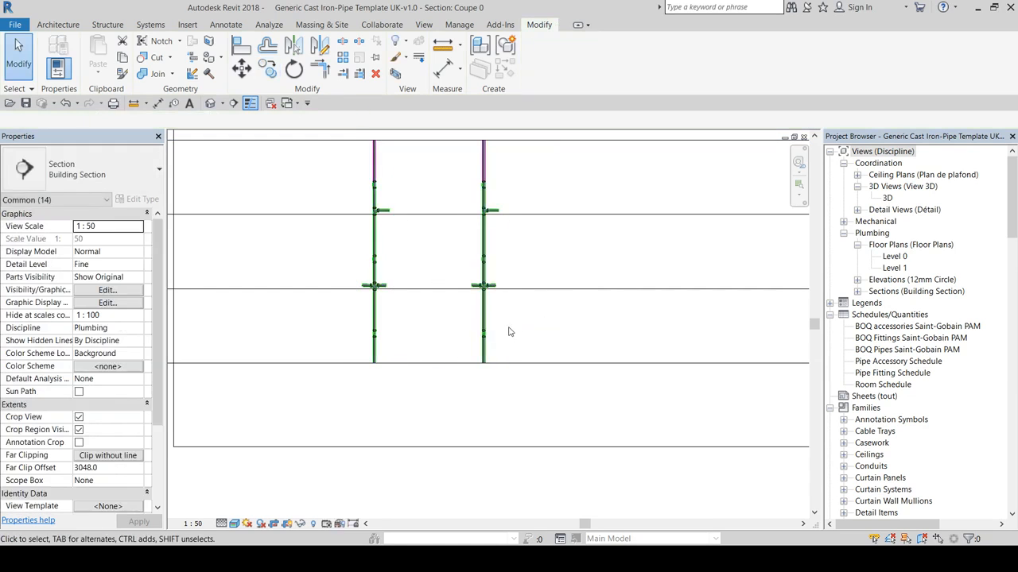
Step: Delete the lowest access pipe and the pipe beneath it from the copied stack
scroll(475, 311, up, 3)
click(474, 356)
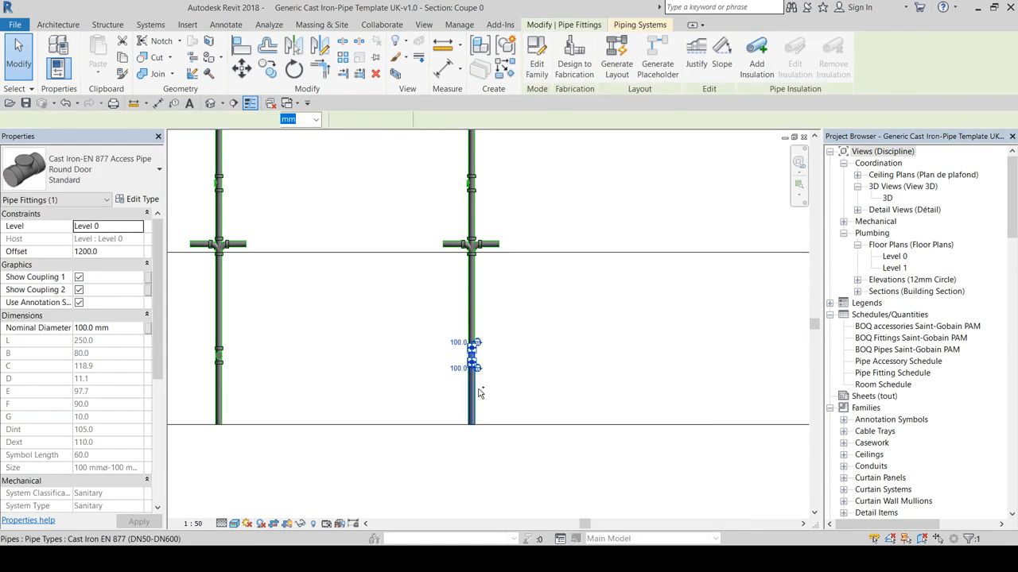
ctrl+click(477, 372)
key(Delete)
Step: Shorten the pipe below the copied stack's double branch to 400 mm, ending at 2569.5 mm
middle_drag(506, 332, 489, 323)
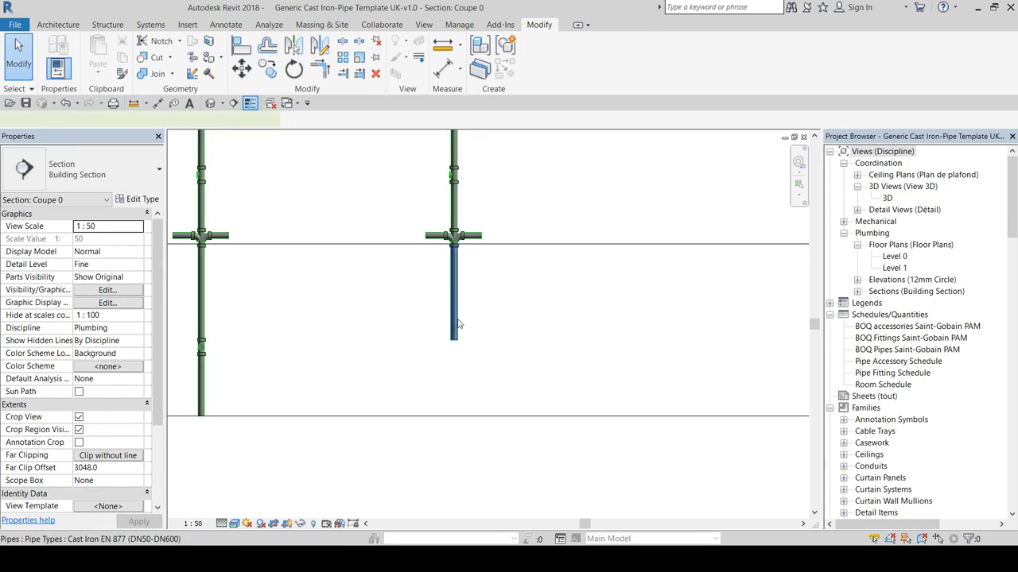
click(457, 325)
drag(454, 340, 464, 256)
scroll(464, 256, up, 4)
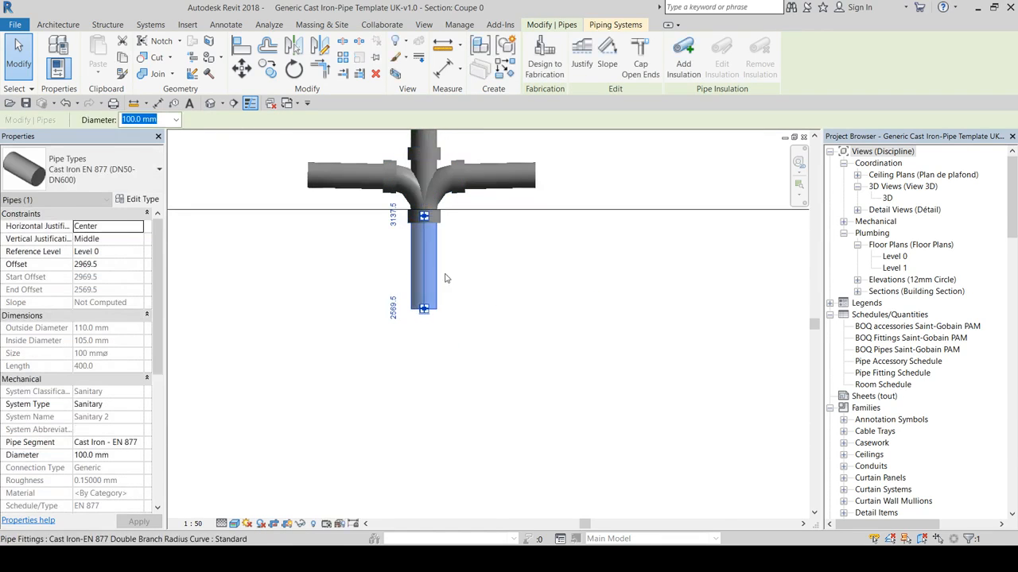
Step: Draw a 100 mm pipe with a 1:50 downward slope to the right from the shortened pipe's open lower end
right_click(425, 310)
click(461, 291)
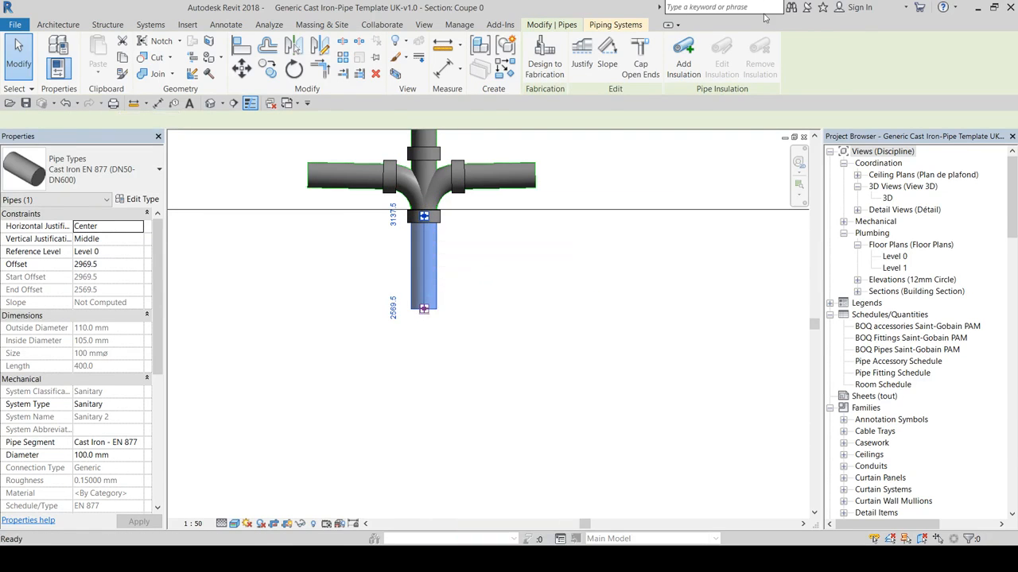
click(712, 73)
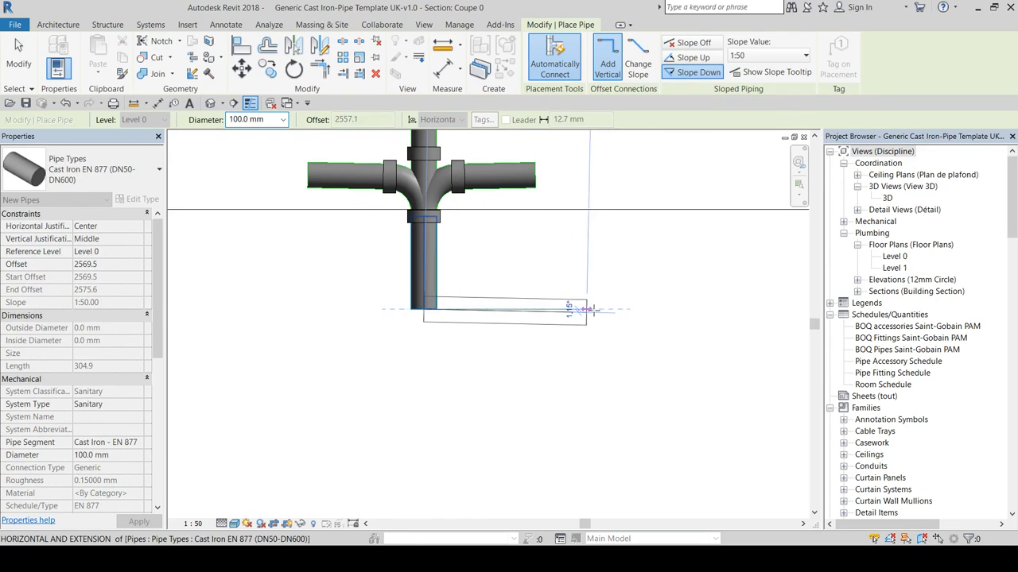
click(627, 310)
key(Escape)
key(Escape)
scroll(441, 286, up, 2)
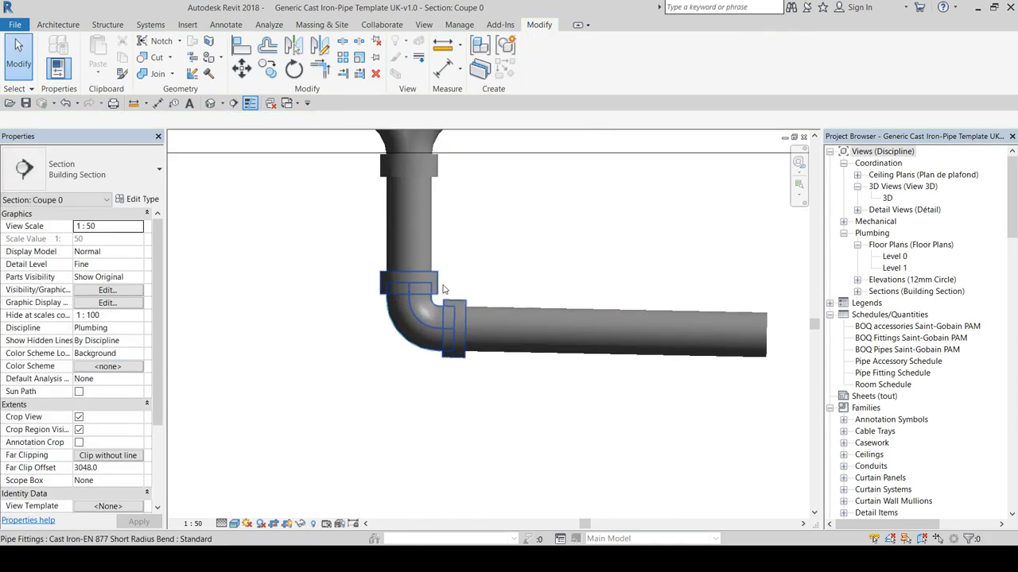
Step: Change the bend beneath the copied stack to Cast Iron-EN 877 Long Radius Bend and check the sloped outlet pipe's properties
click(438, 288)
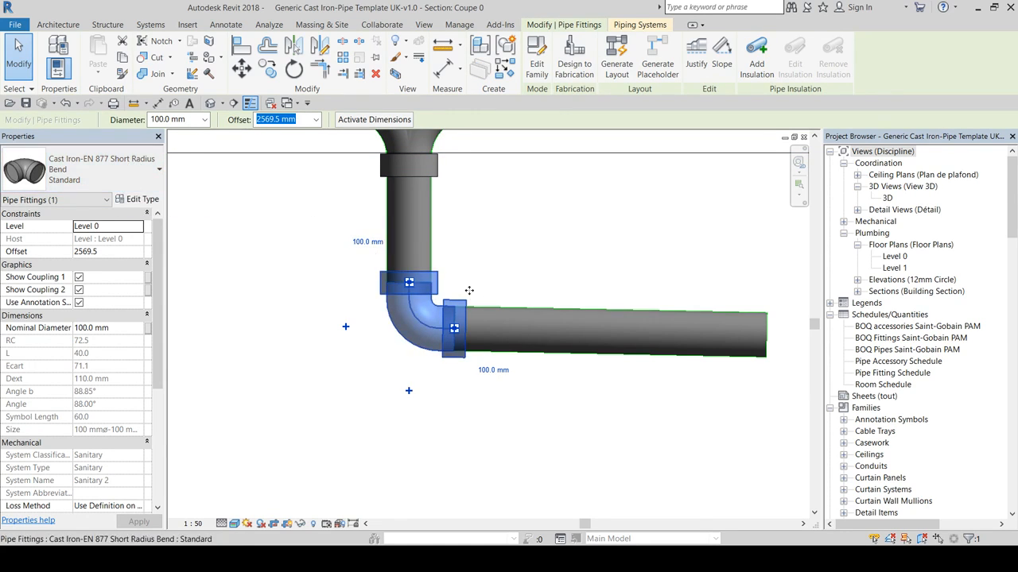
click(127, 188)
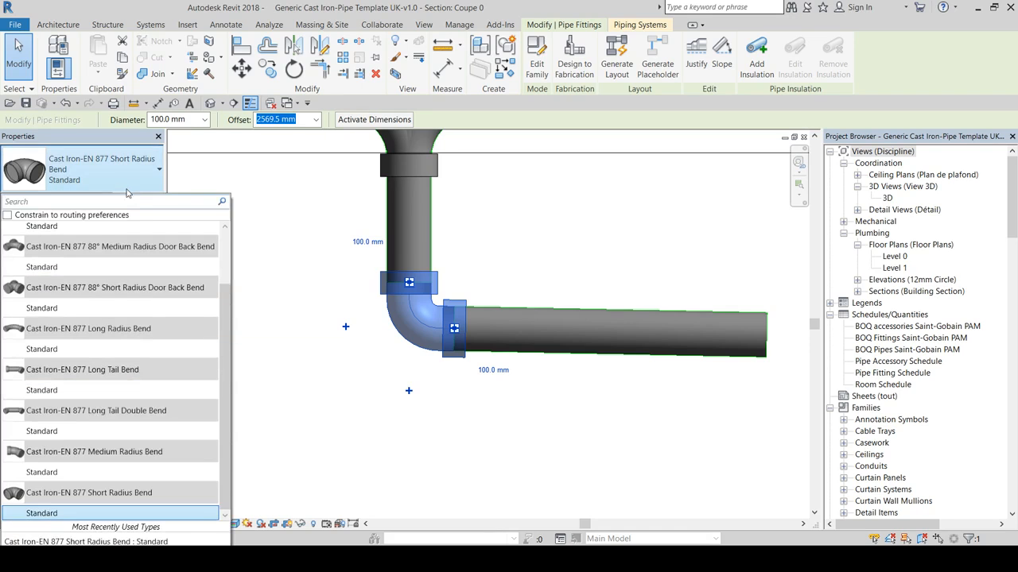
click(125, 349)
click(585, 472)
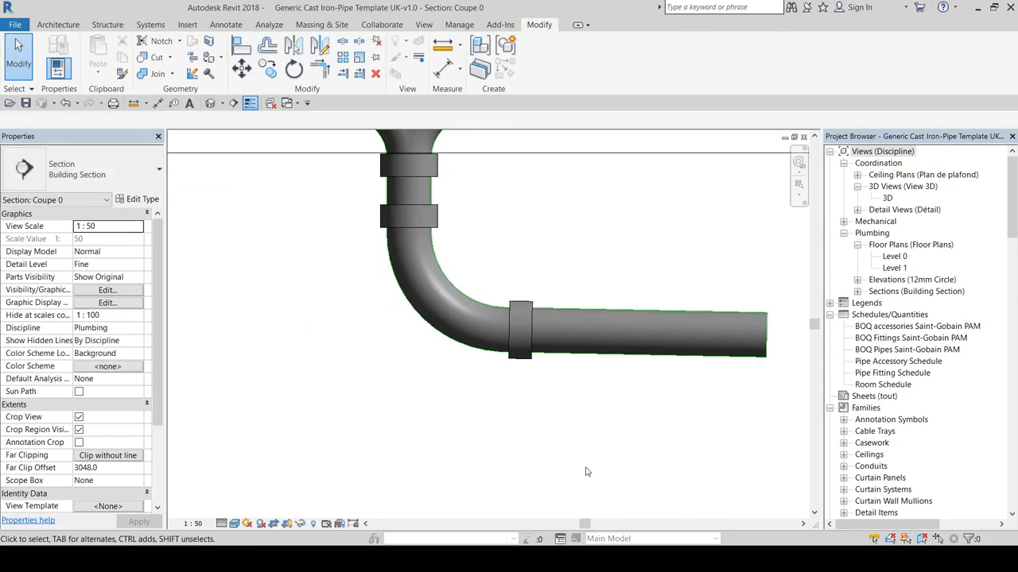
click(488, 306)
scroll(533, 264, down, 2)
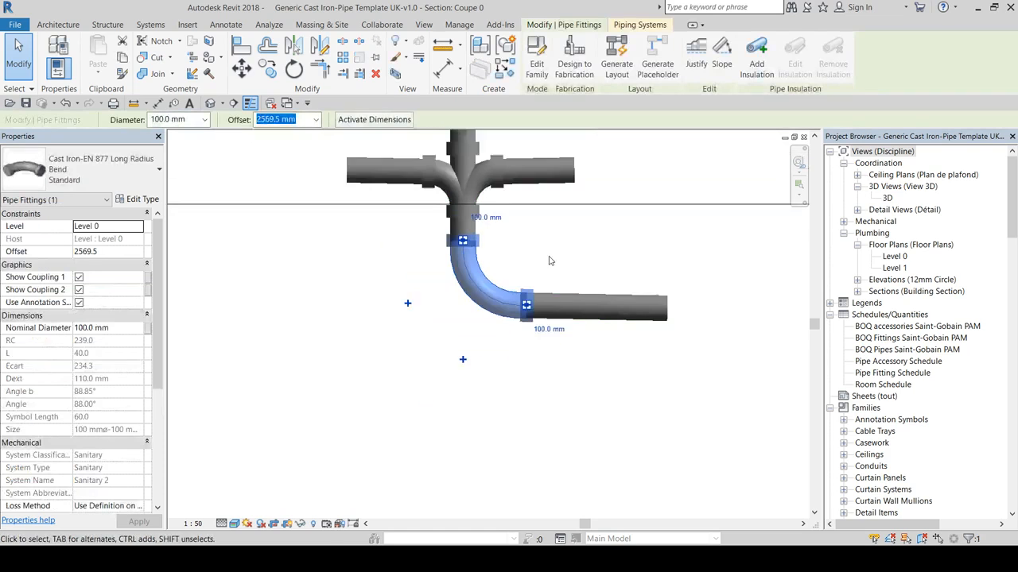
middle_drag(549, 262, 408, 285)
click(436, 317)
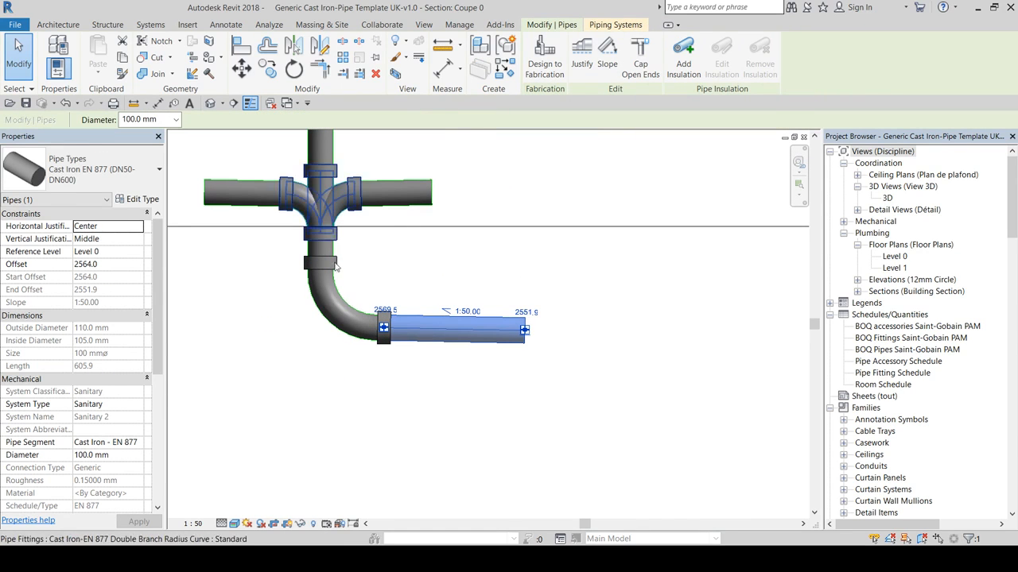
click(510, 283)
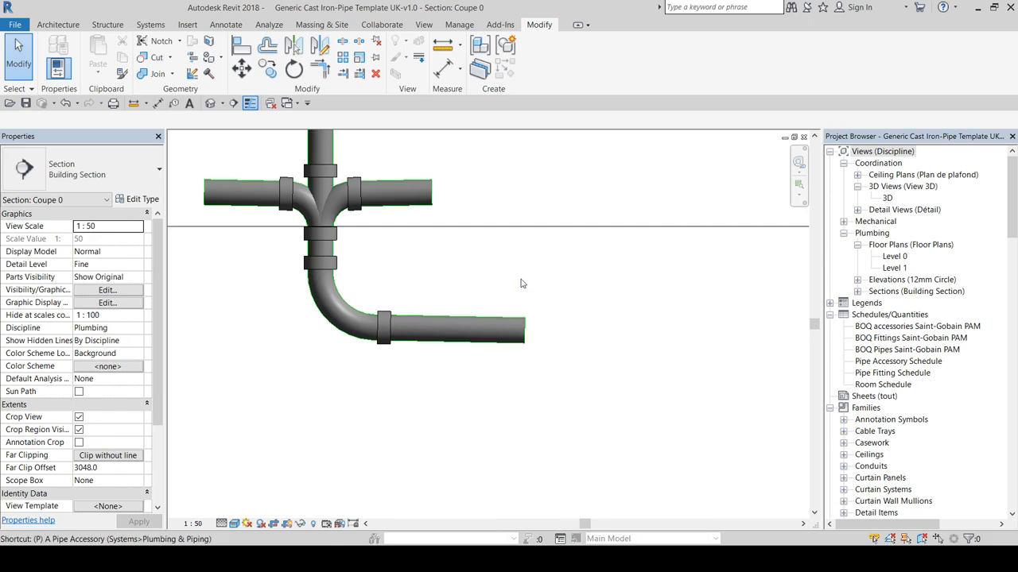
Step: Draw a separate 100 mm pipe run beside the copied stack: vertically down, diagonally at 45°, and right with a 1:50 downward slope
key(i)
middle_drag(633, 179, 511, 178)
click(510, 158)
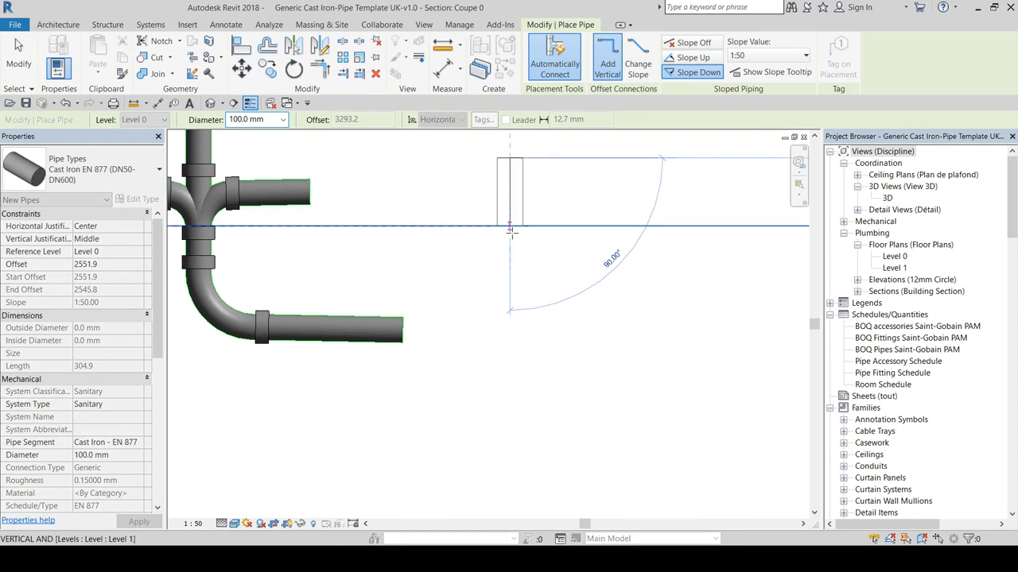
click(511, 264)
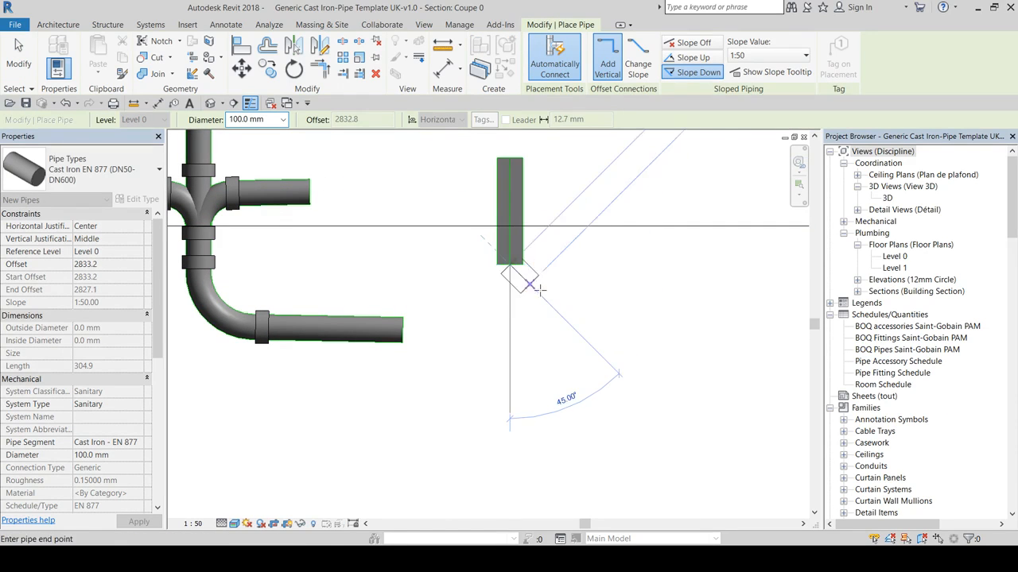
click(553, 305)
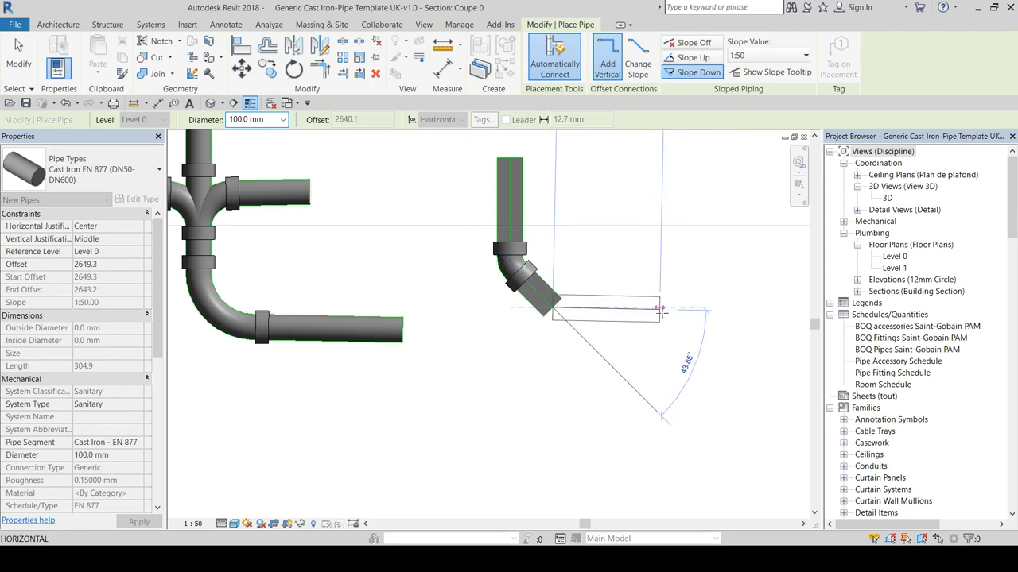
click(687, 310)
key(Escape)
key(Escape)
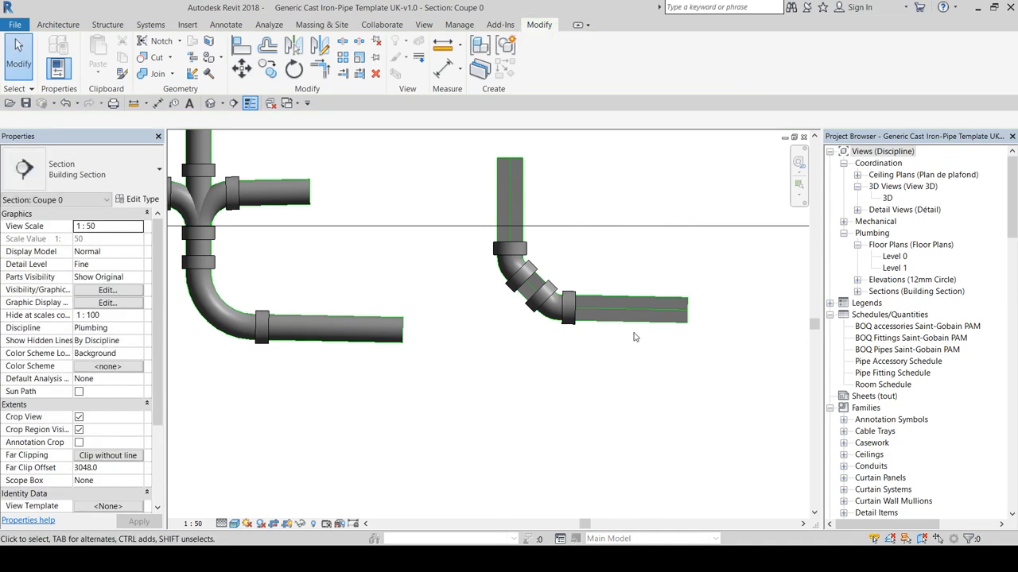
Step: Delete the entire separate pipe run with the 45° section
click(635, 305)
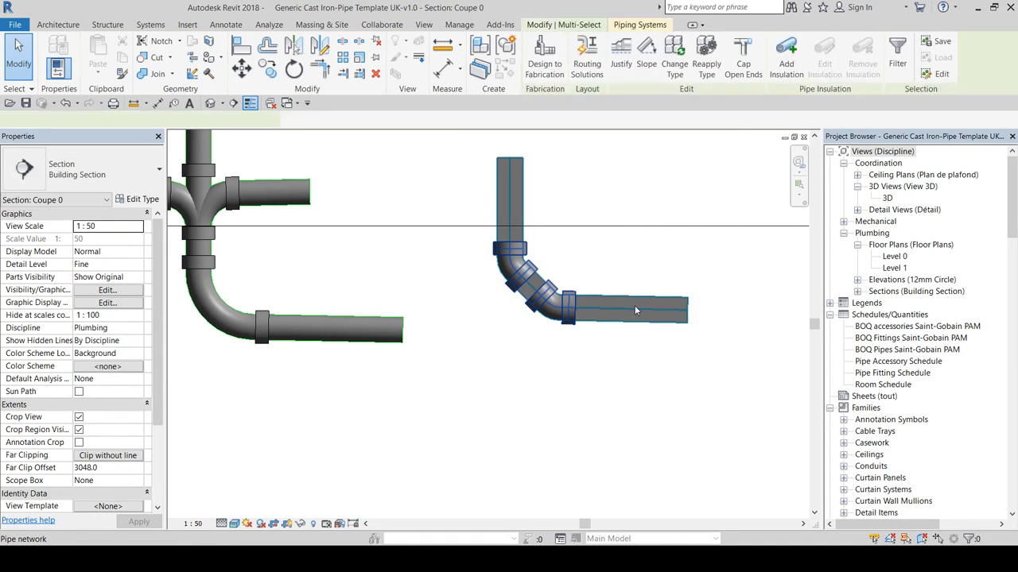
key(Delete)
scroll(365, 315, down, 2)
Step: Switch to the Level 0 floor plan
key(ctrl+Tab)
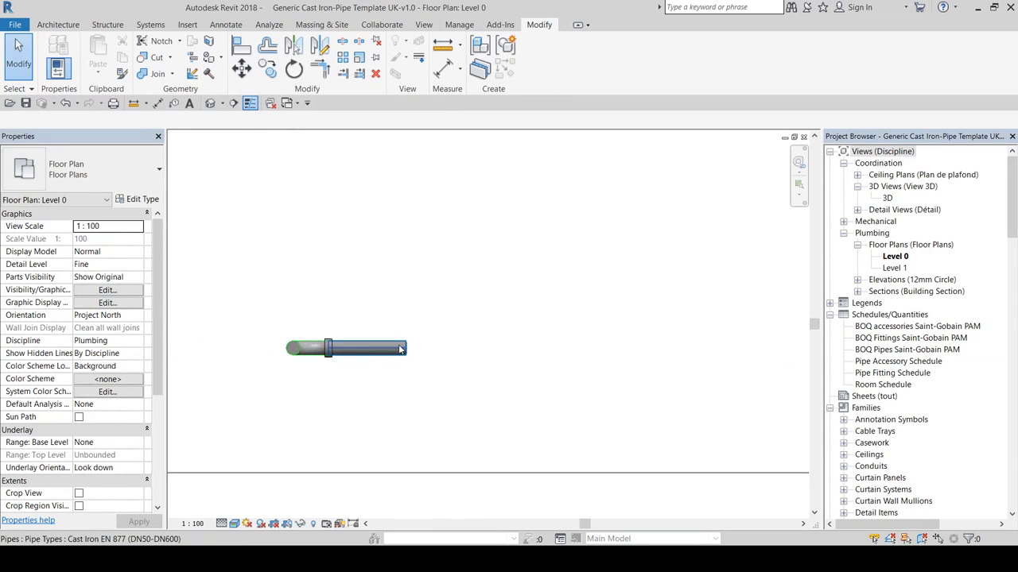
click(400, 353)
right_click(409, 353)
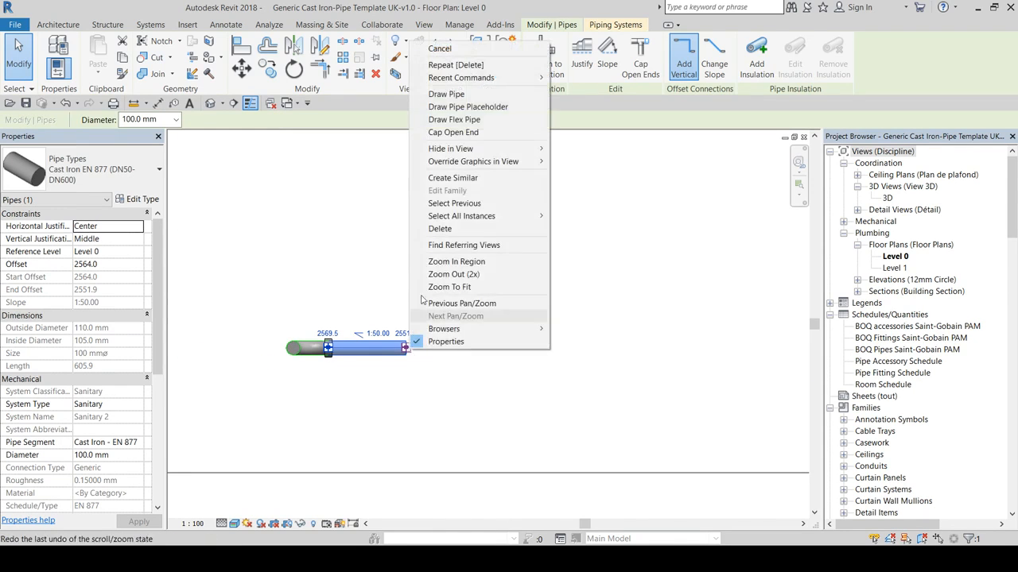
click(457, 95)
scroll(417, 343, up, 5)
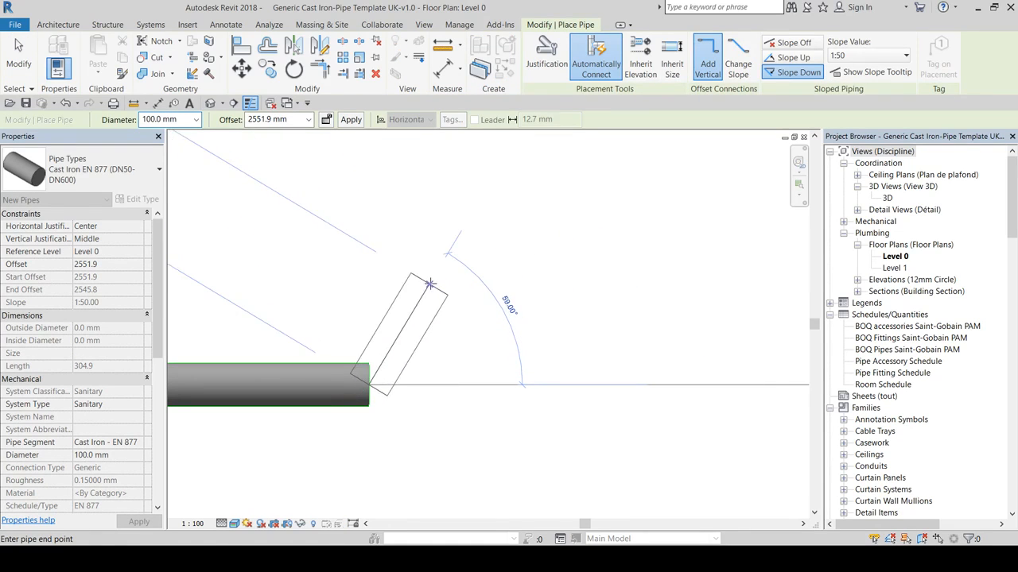
middle_drag(430, 283, 560, 305)
scroll(561, 306, up, 1)
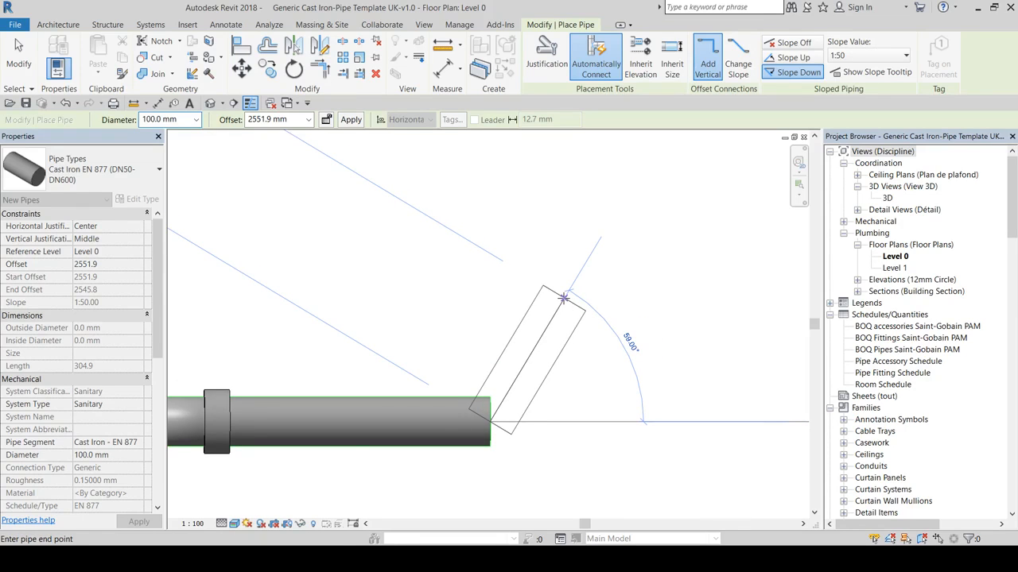
click(563, 297)
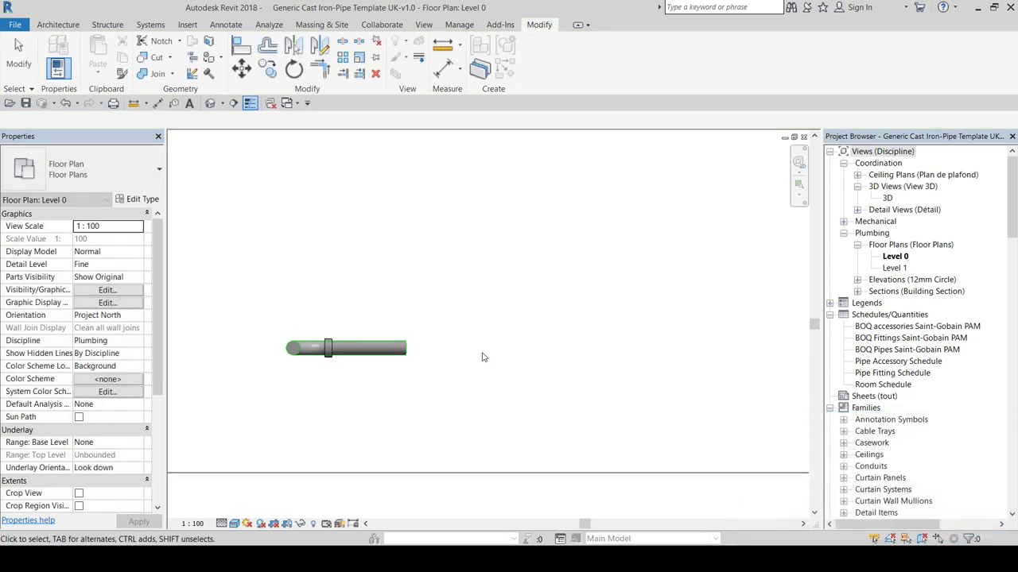
Step: From the outlet pipe's open end, draw 100 mm pipe sloping down 1:50: a short 45° section, then a long collector perpendicular to the outlet
scroll(454, 347, down, 1)
scroll(424, 341, up, 4)
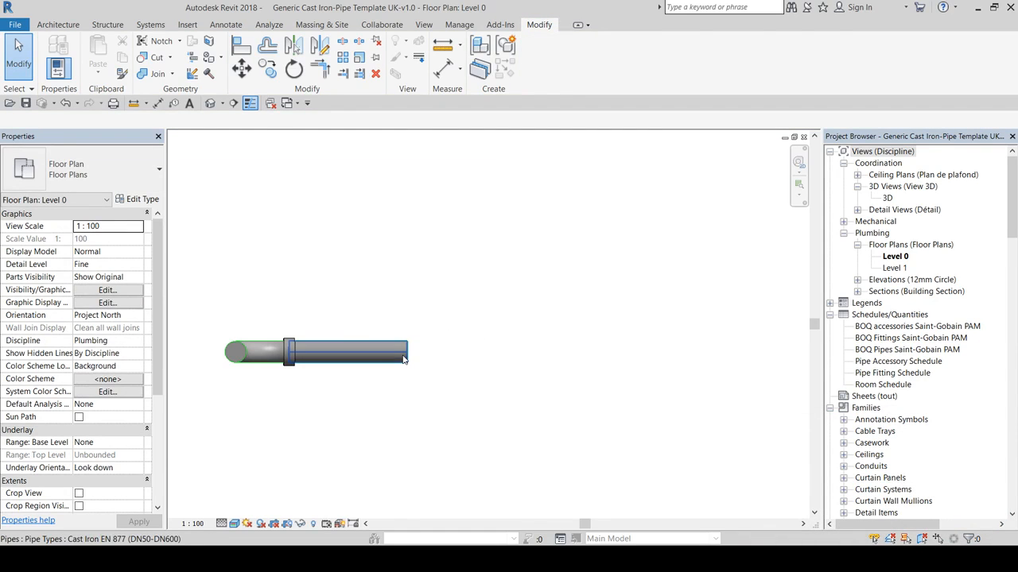
click(404, 359)
right_click(405, 358)
click(469, 99)
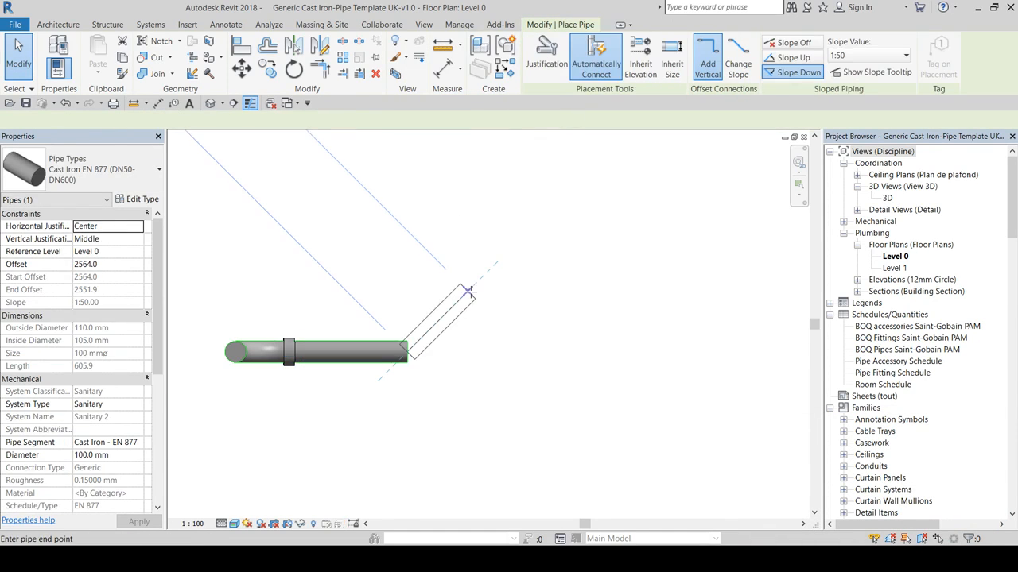
scroll(469, 291, down, 2)
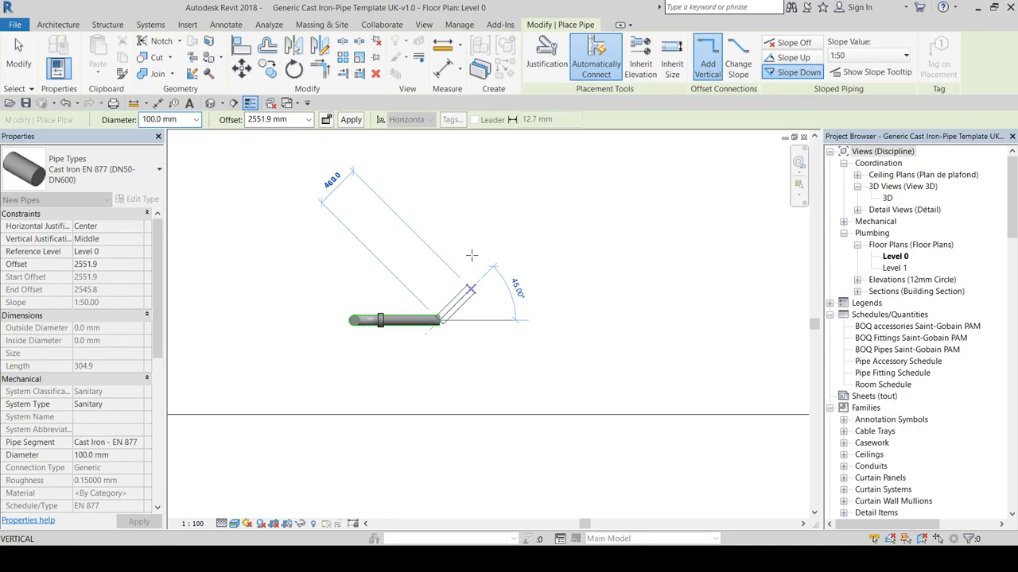
click(471, 256)
middle_drag(469, 151, 467, 194)
click(467, 194)
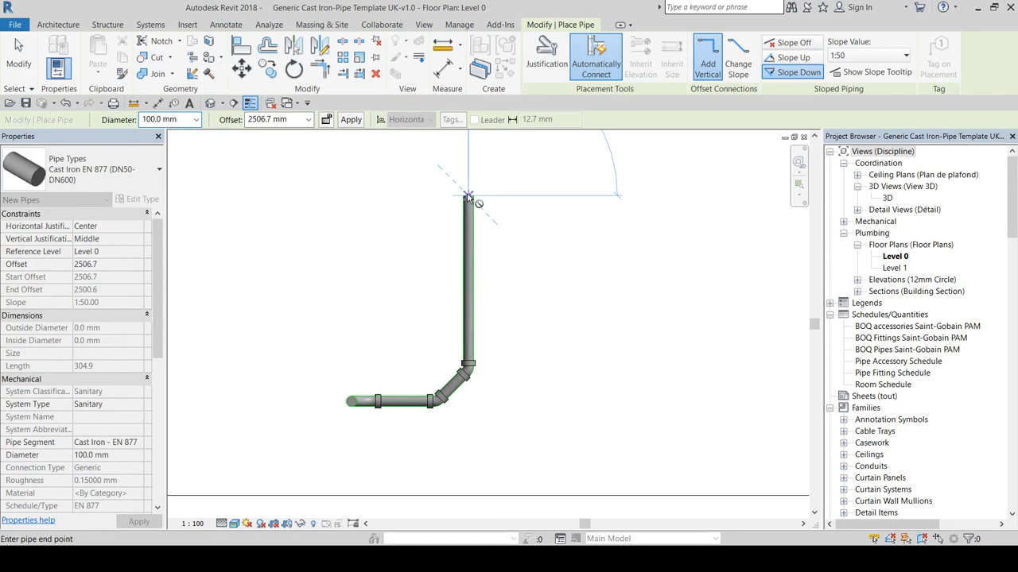
key(Escape)
scroll(472, 364, up, 3)
key(Escape)
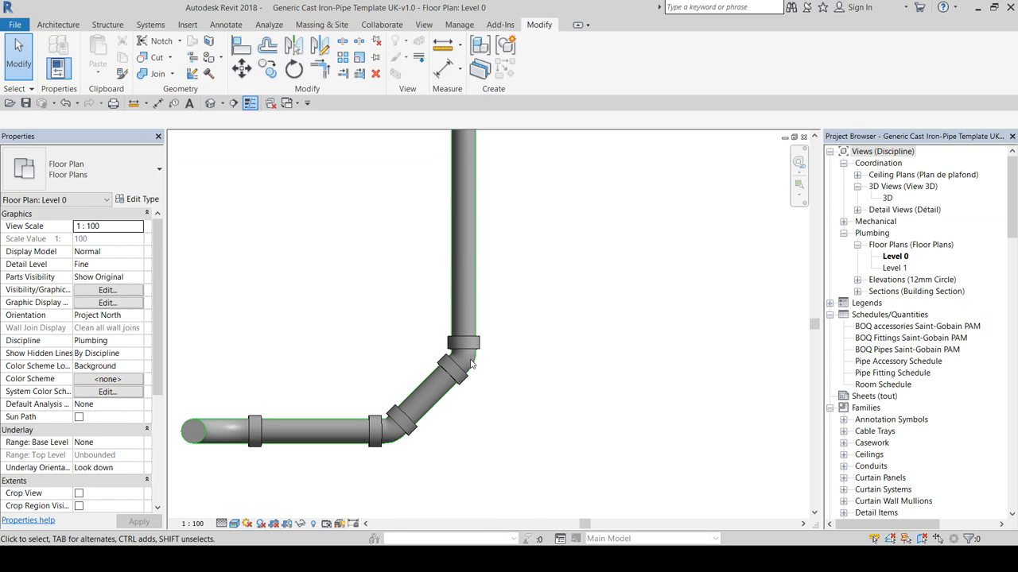
Step: Convert the 45° bend at the start of the collector into a single branch fitting
click(474, 369)
scroll(475, 366, up, 3)
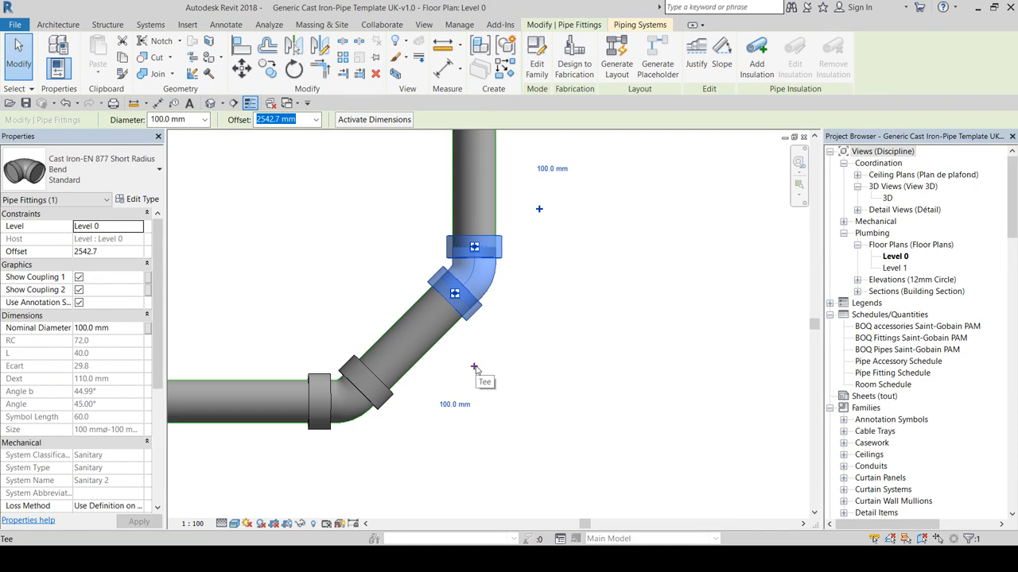
click(474, 368)
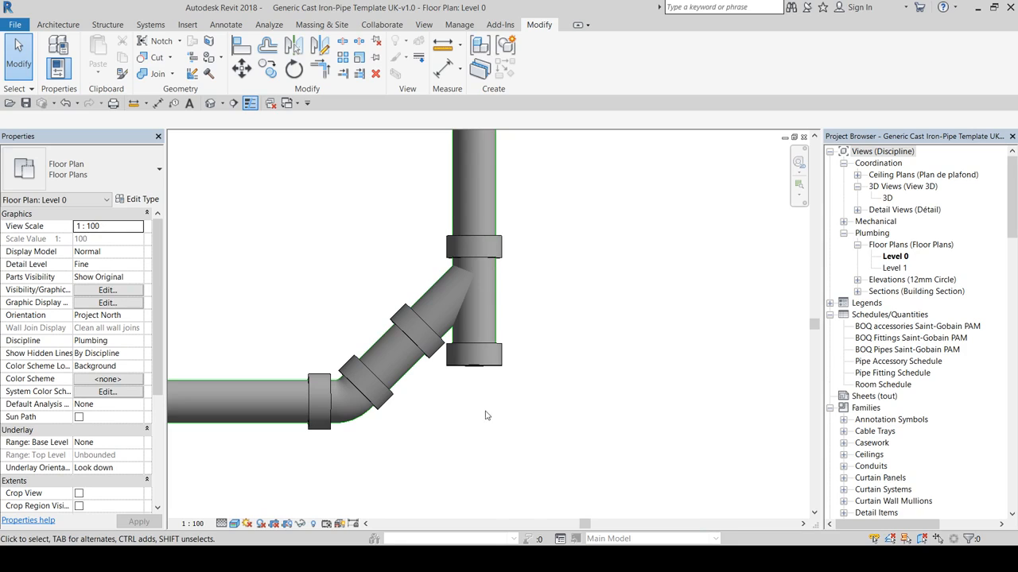
Step: Toggle the single branch's couplings, leaving couplings 1 and 2 shown and coupling 3 hidden
click(487, 368)
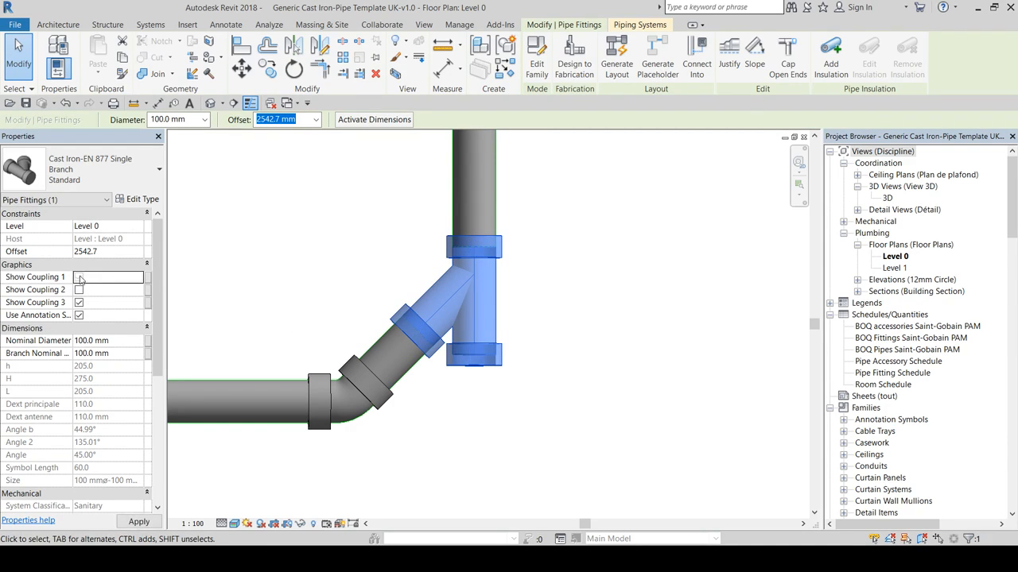
click(78, 302)
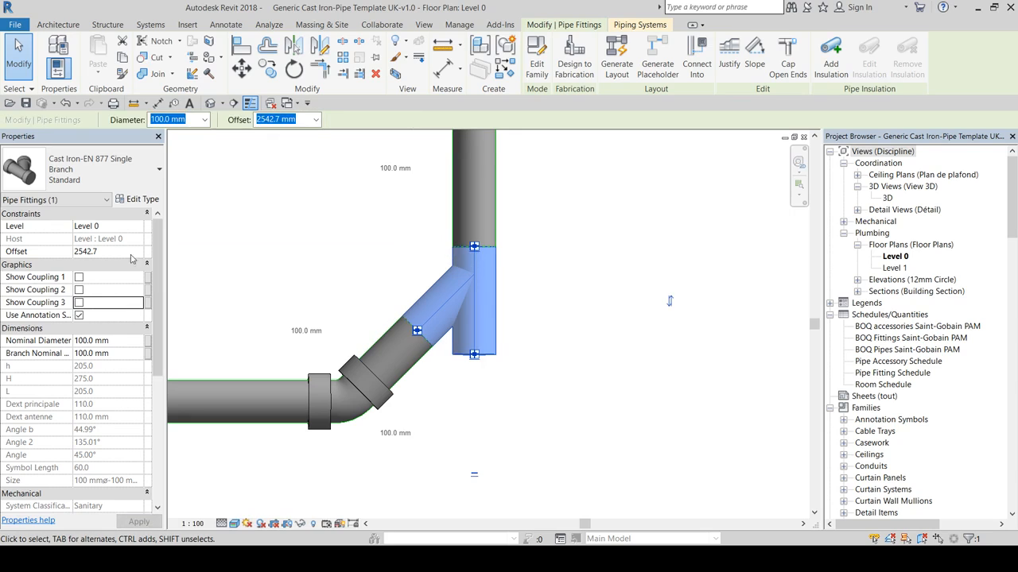
click(78, 304)
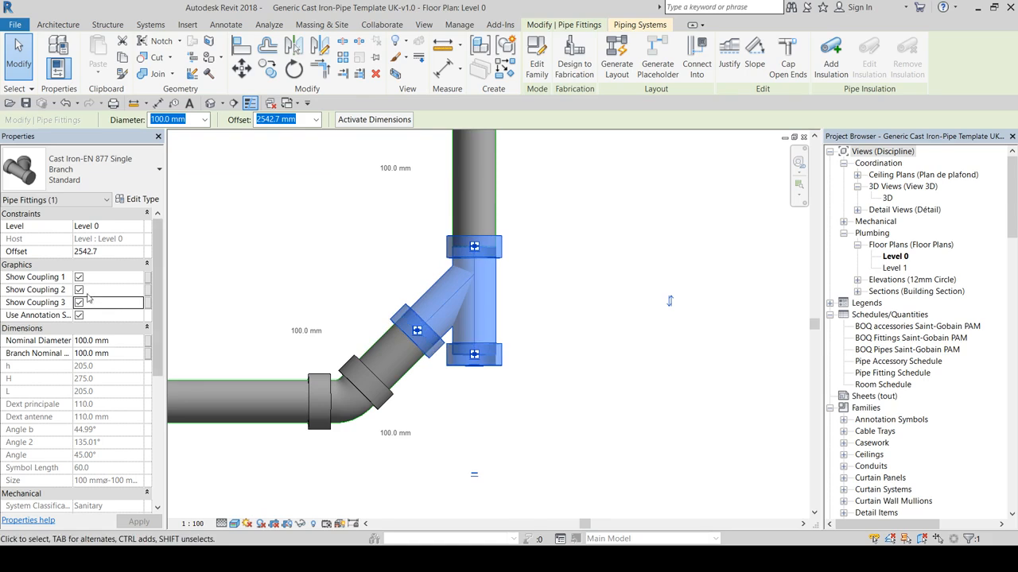
click(463, 422)
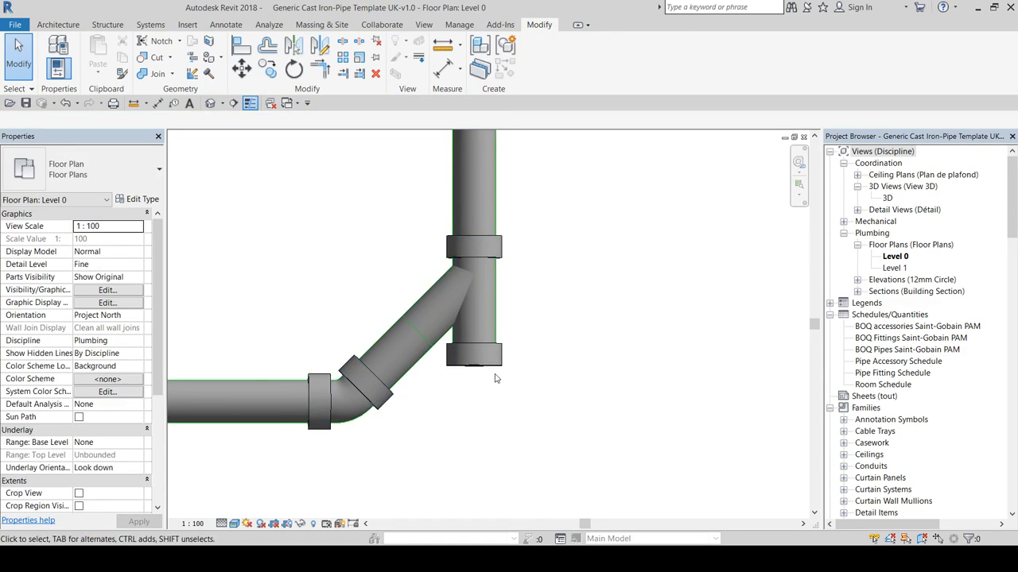
Step: Nudge the single branch along the collector toward the outlet pipe until it meets the neighbouring 45° bend
scroll(494, 378, up, 4)
click(503, 313)
scroll(518, 291, down, 3)
middle_drag(567, 255, 629, 326)
key(Down)
key(Down)
key(Down)
key(Down)
key(Down)
key(Down)
key(Down)
key(Down)
key(Down)
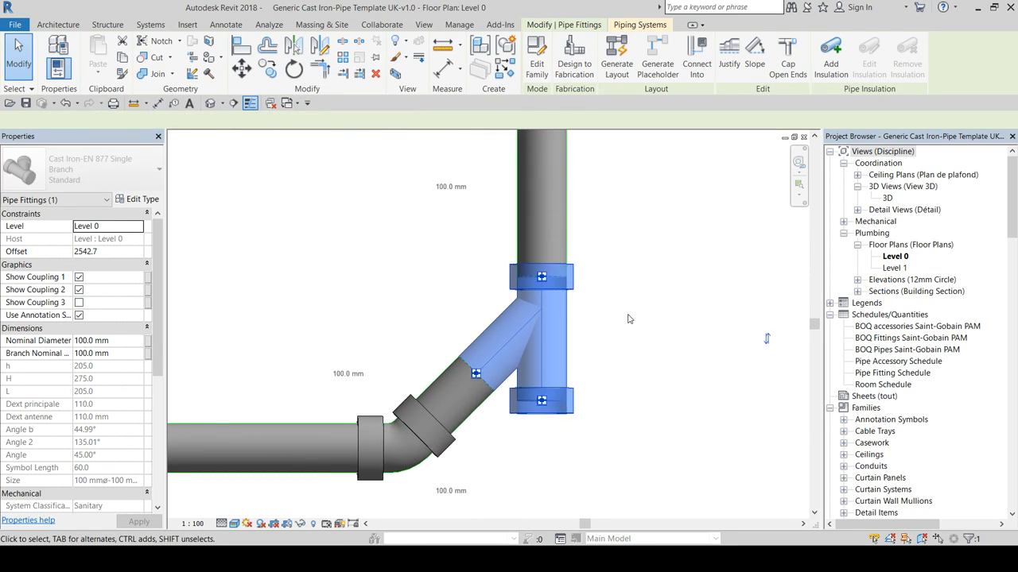
key(Down)
key(Down)
key(Down)
key(Down)
key(Down)
key(Down)
key(Down)
key(Down)
key(Down)
key(Down)
key(Down)
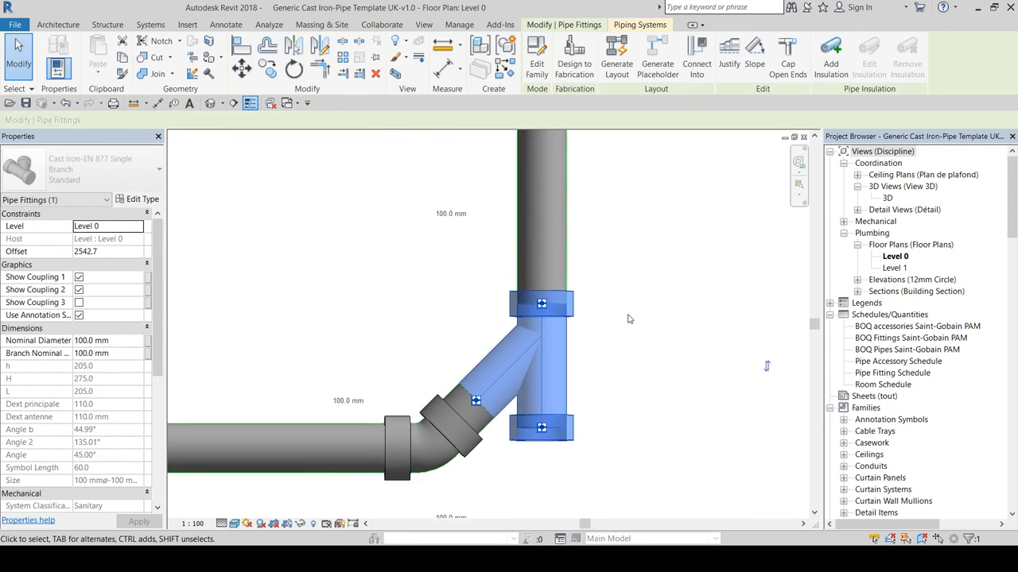
key(Down)
key(Down)
key(Down)
key(Down)
key(Down)
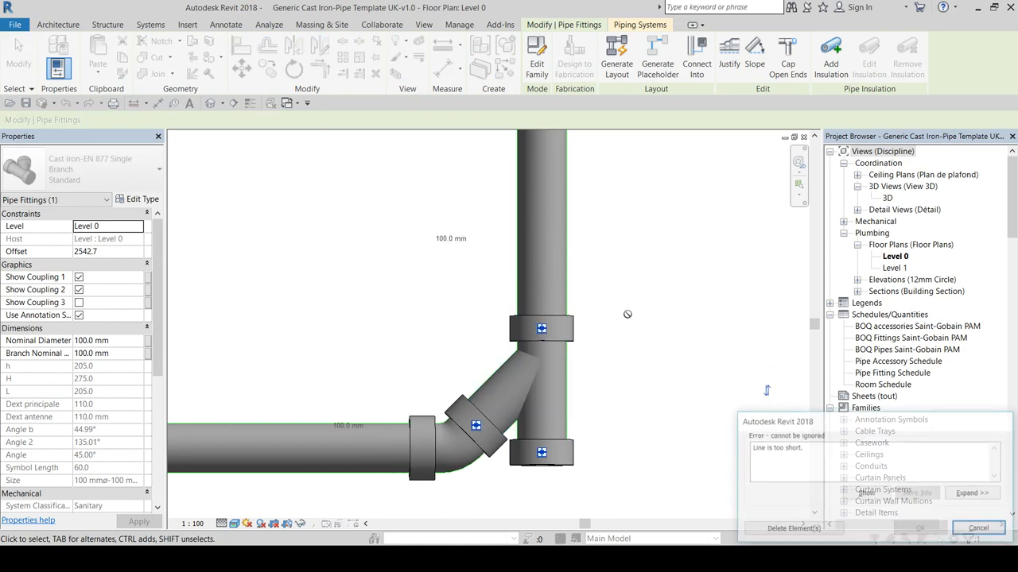
key(Escape)
click(629, 319)
scroll(627, 319, down, 5)
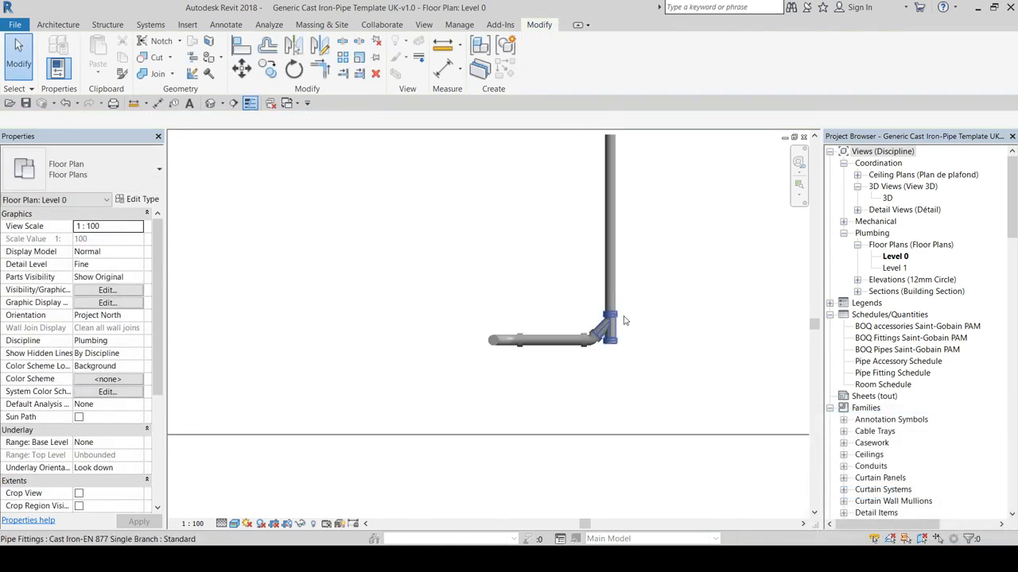
Step: Cap the open end of the single branch at the start of the collector
click(623, 340)
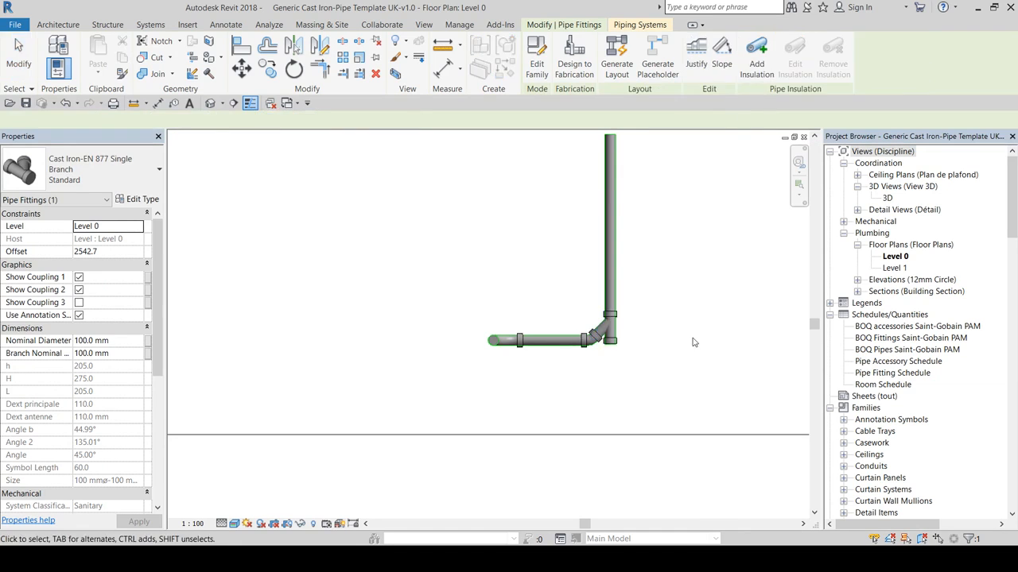
click(619, 364)
scroll(619, 364, up, 8)
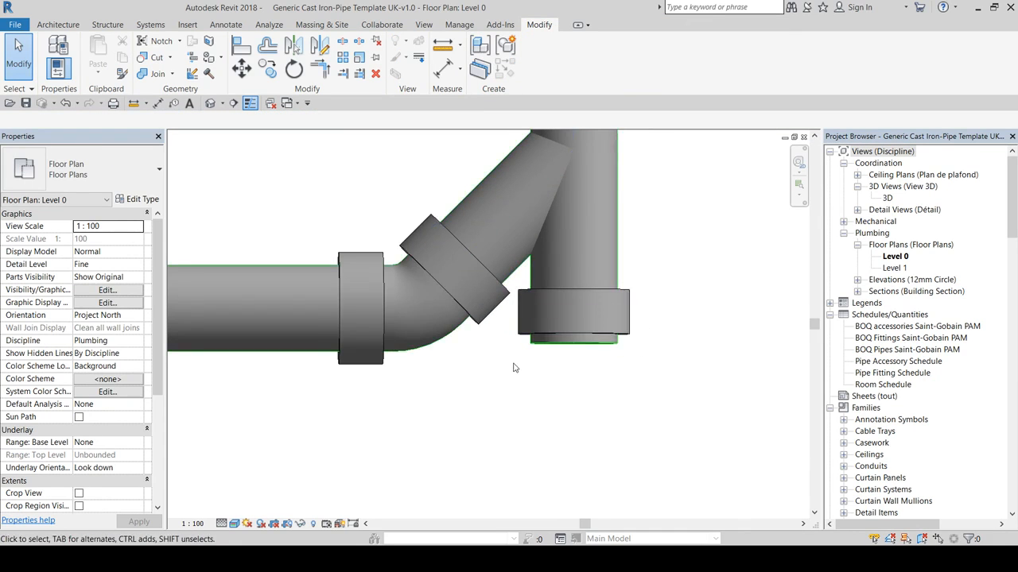
Step: Draw a 100 mm pipe at 45° off the collector's opposite side, inheriting its elevation and sloping up 1:50
scroll(578, 355, down, 8)
middle_drag(637, 245, 580, 326)
key(p)
key(i)
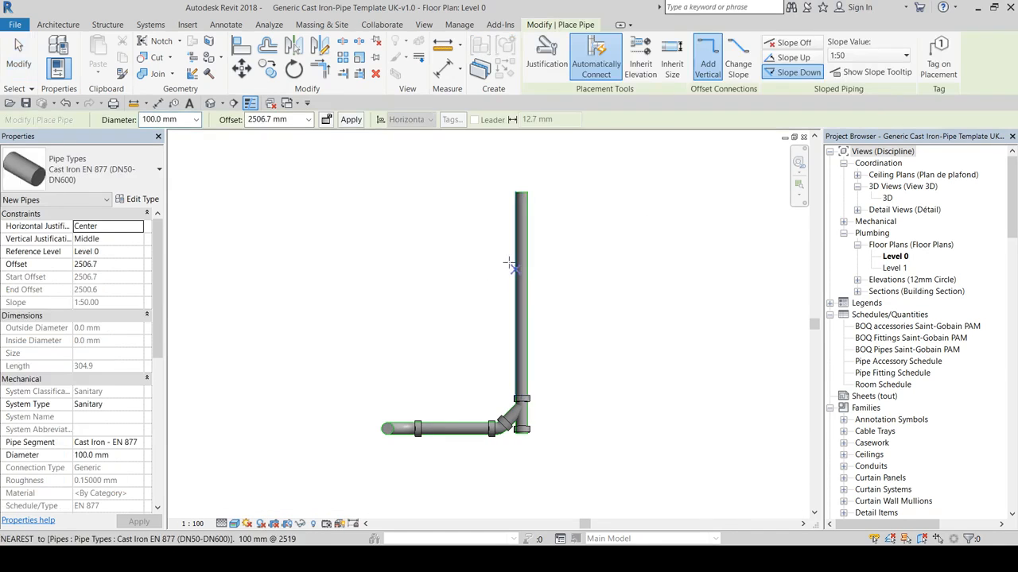
click(636, 53)
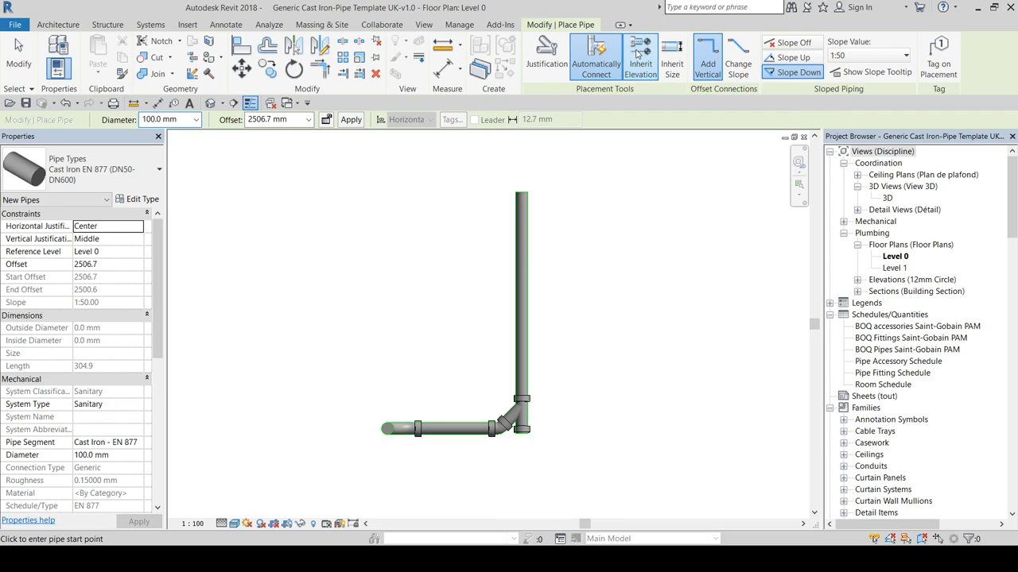
scroll(537, 317, up, 2)
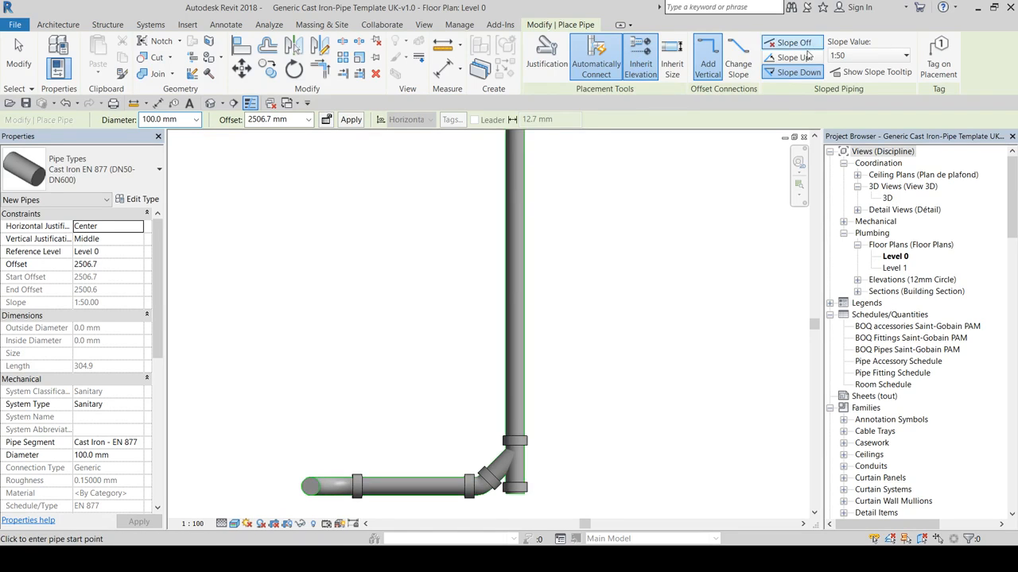
click(514, 276)
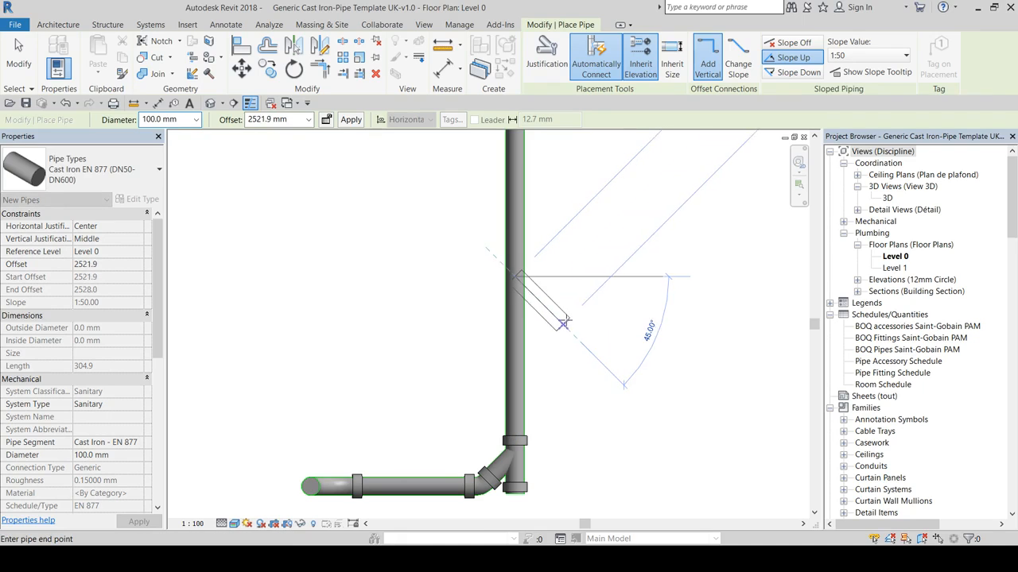
click(580, 341)
scroll(580, 340, down, 2)
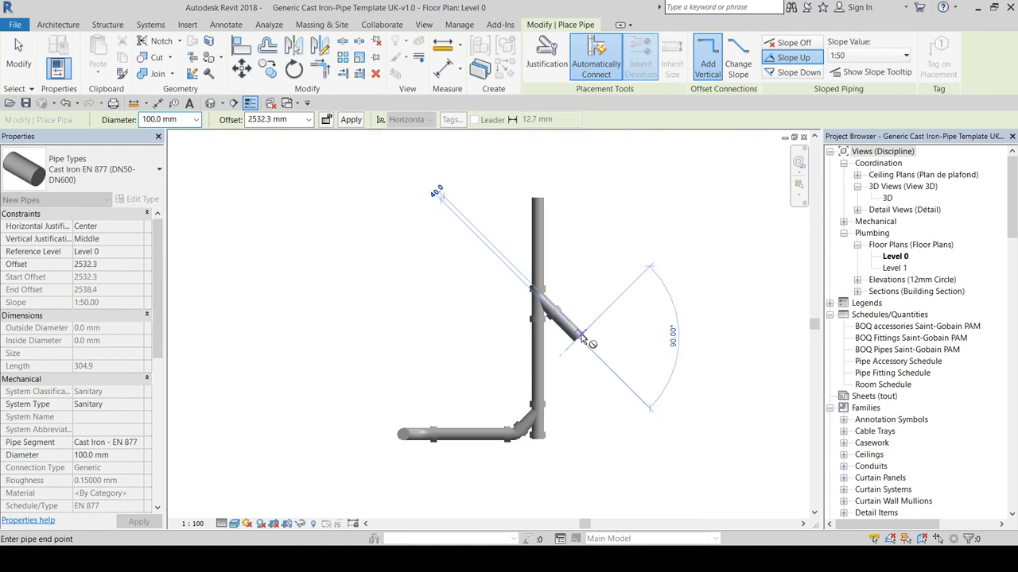
Step: Extend the 45° pipe horizontally away from the collector and finish it with a vertical pipe rising to a 9000 mm offset
click(659, 339)
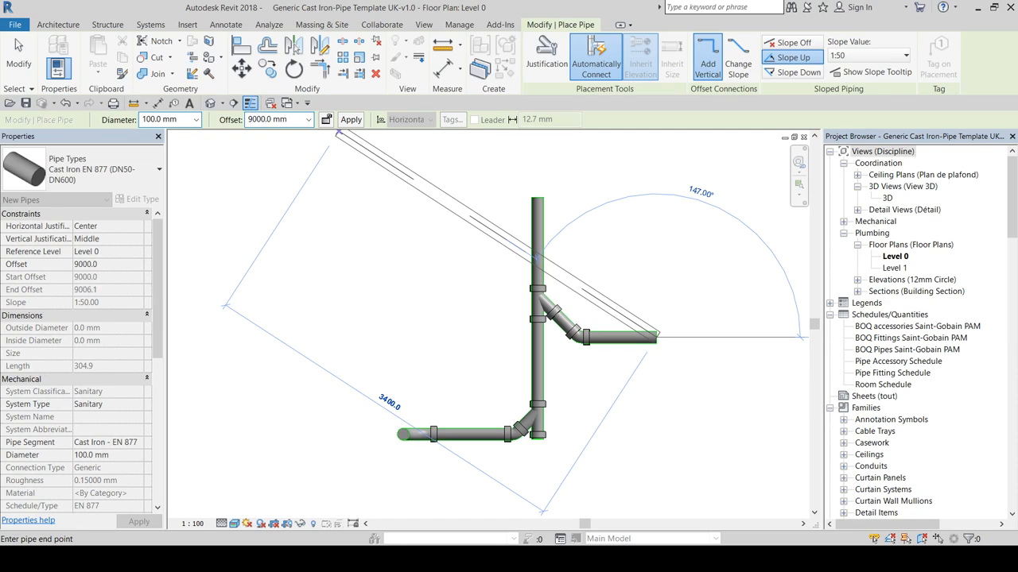
key(Escape)
key(Escape)
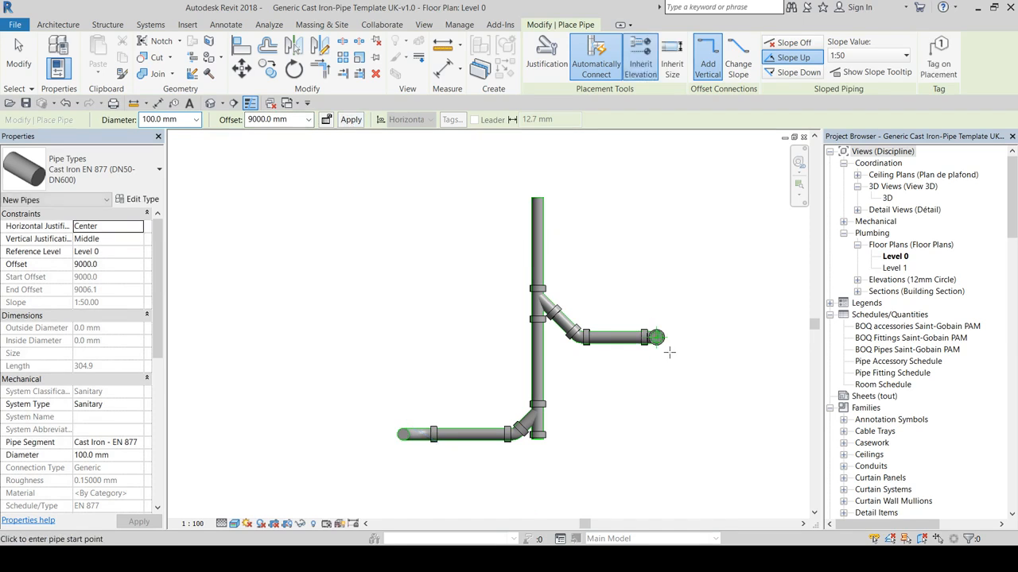
Step: Change the bend under the new vertical pipe to the Cast Iron-EN 877 Long Radius Bend, Standard type
scroll(664, 342, up, 3)
click(644, 335)
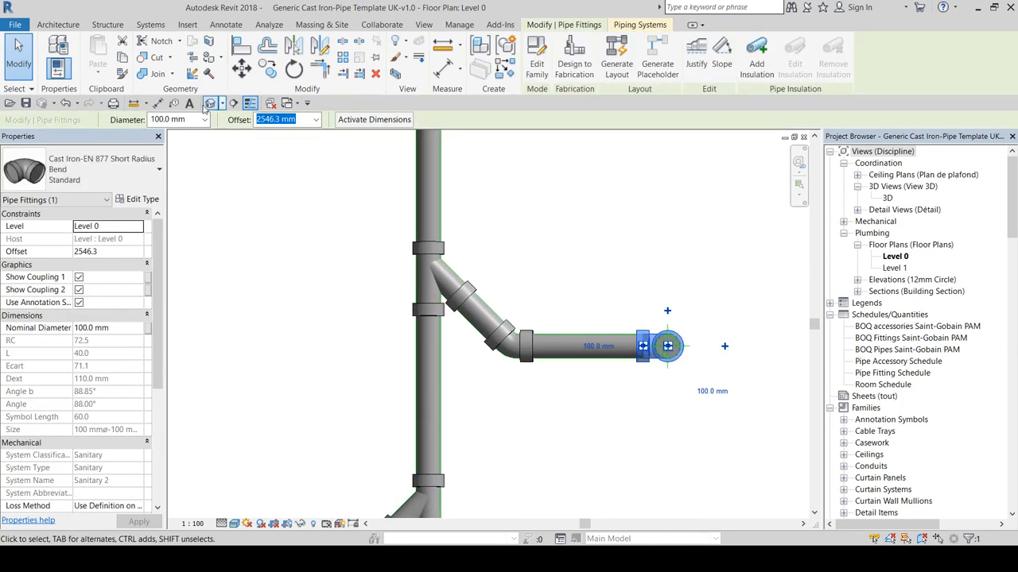
click(104, 162)
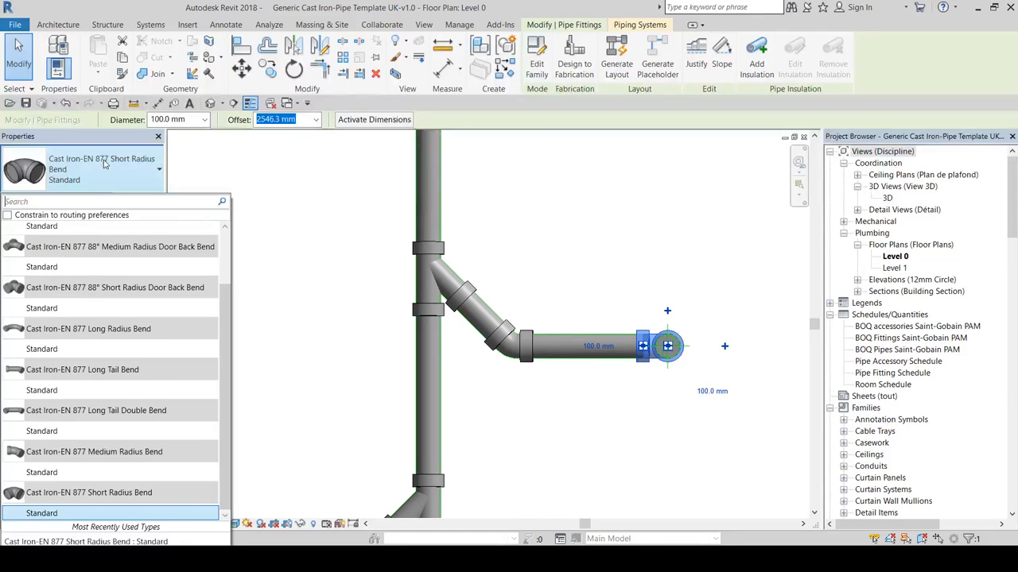
click(123, 350)
click(703, 247)
Step: Add a vertical 100 mm pipe at the collector's open far end
scroll(703, 247, down, 4)
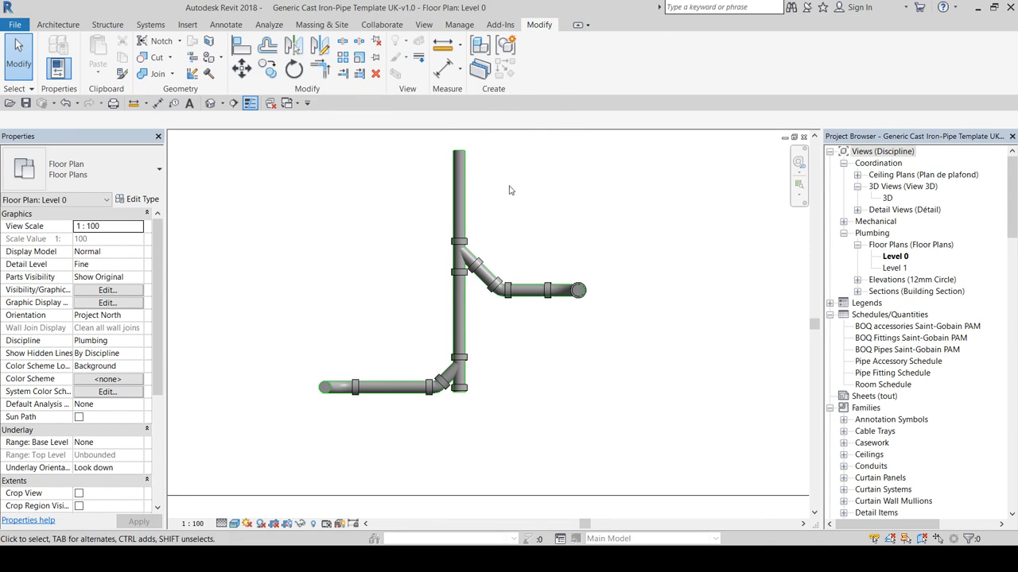
click(454, 171)
right_click(458, 151)
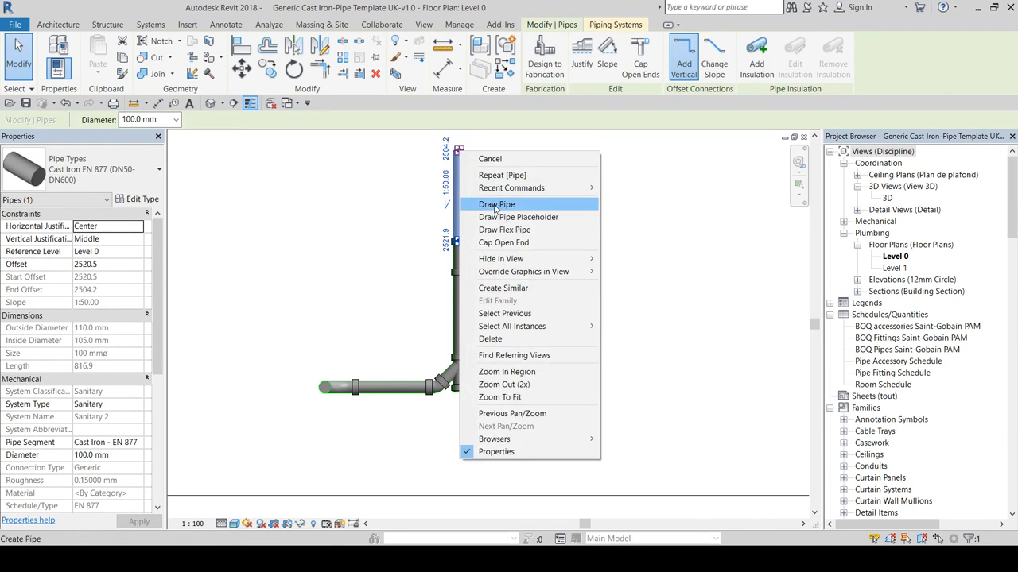
click(493, 204)
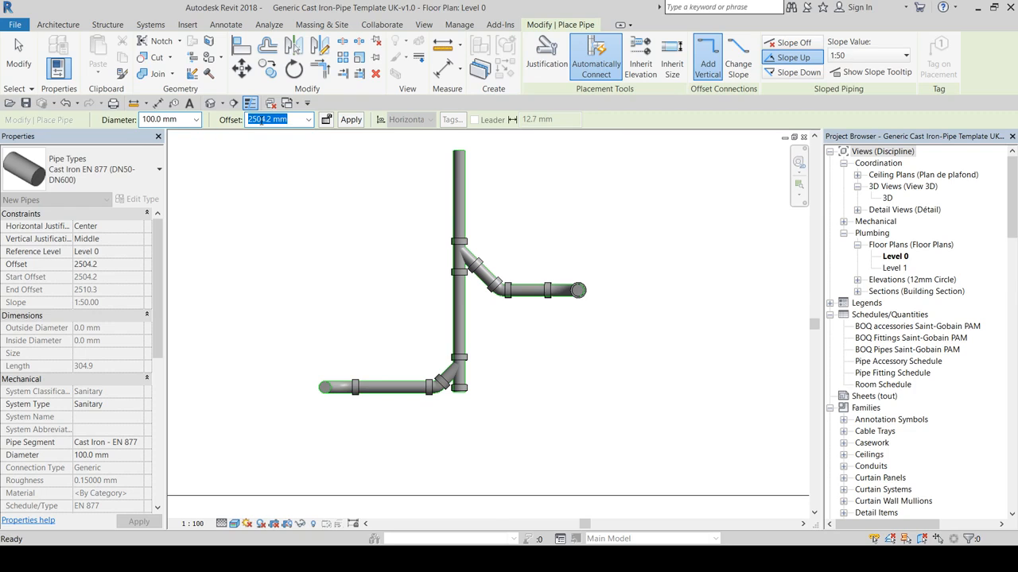
click(350, 120)
key(Escape)
key(Escape)
Step: Change the bend at the collector's far end to the Cast Iron-EN 877 Long Radius Bend, Standard type
click(467, 163)
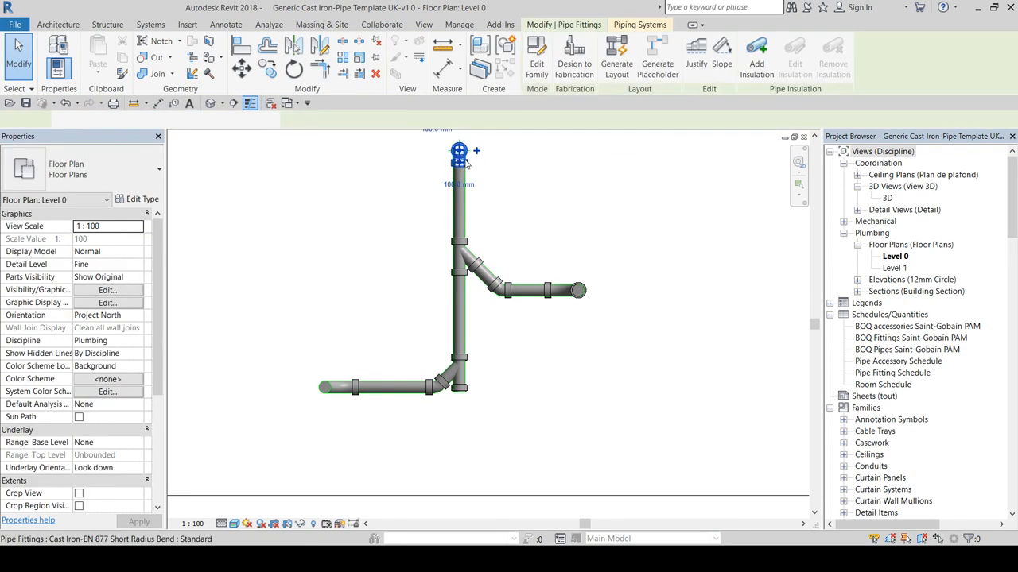
click(302, 120)
click(86, 164)
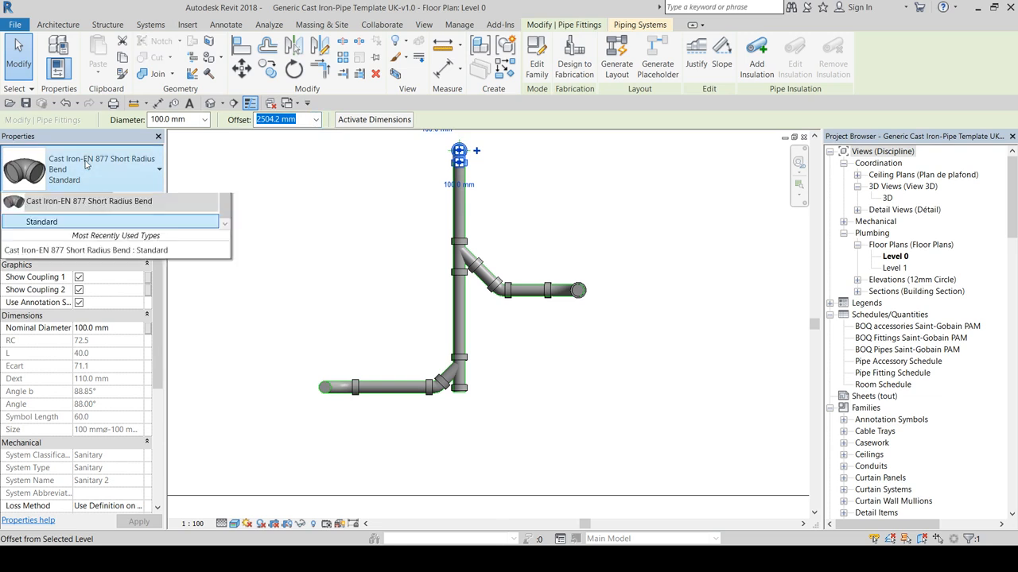
click(112, 348)
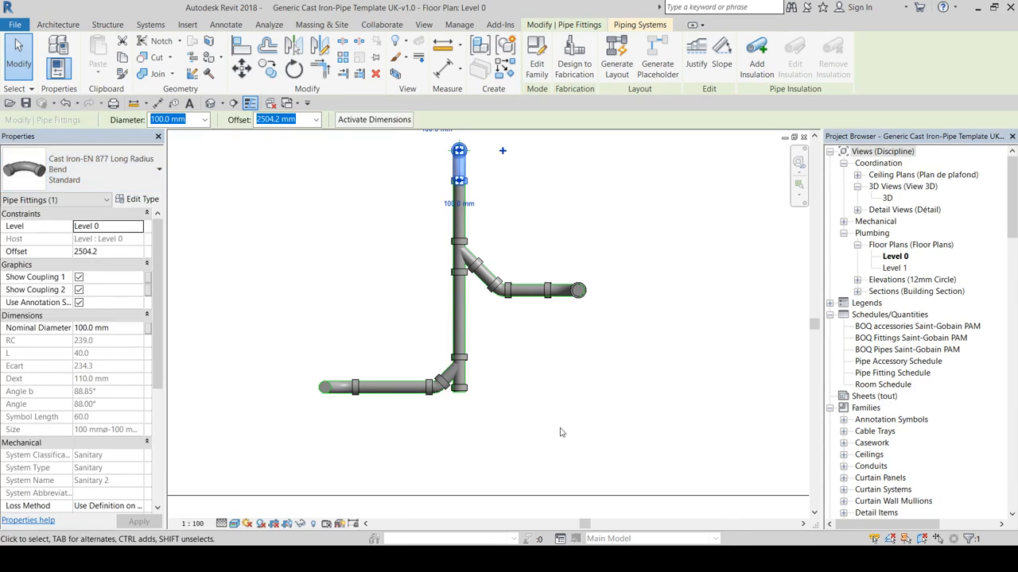
click(585, 241)
Step: Select the entire connected pipe network and isolate it in a new 3D view with a section box
scroll(585, 241, down, 4)
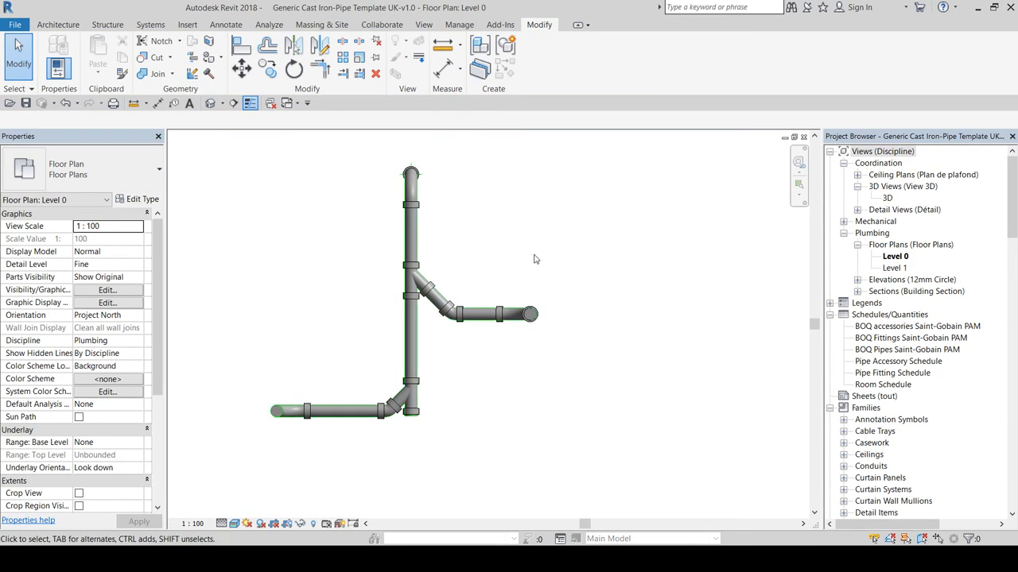
key(Tab)
click(407, 230)
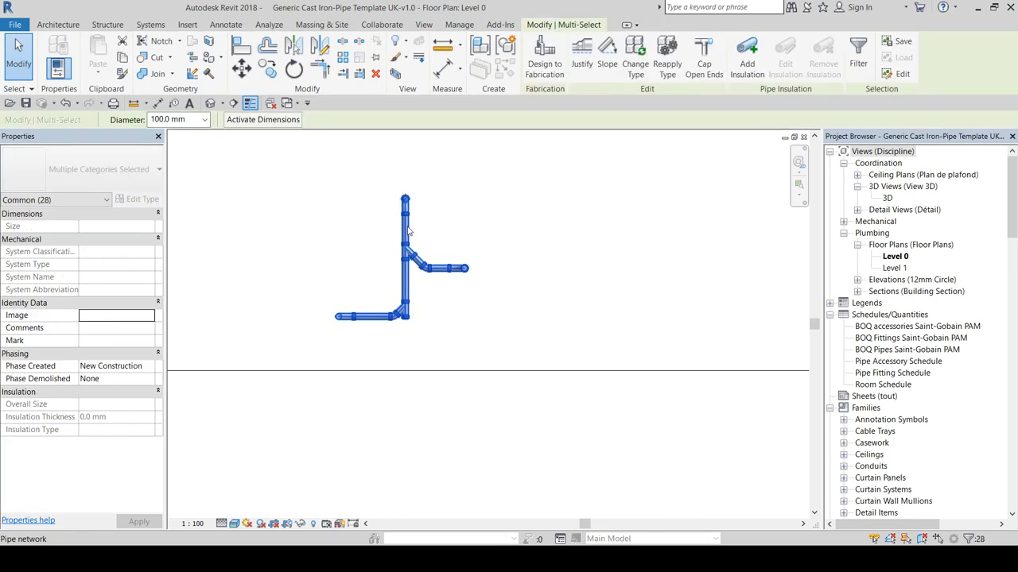
key(3)
key(d)
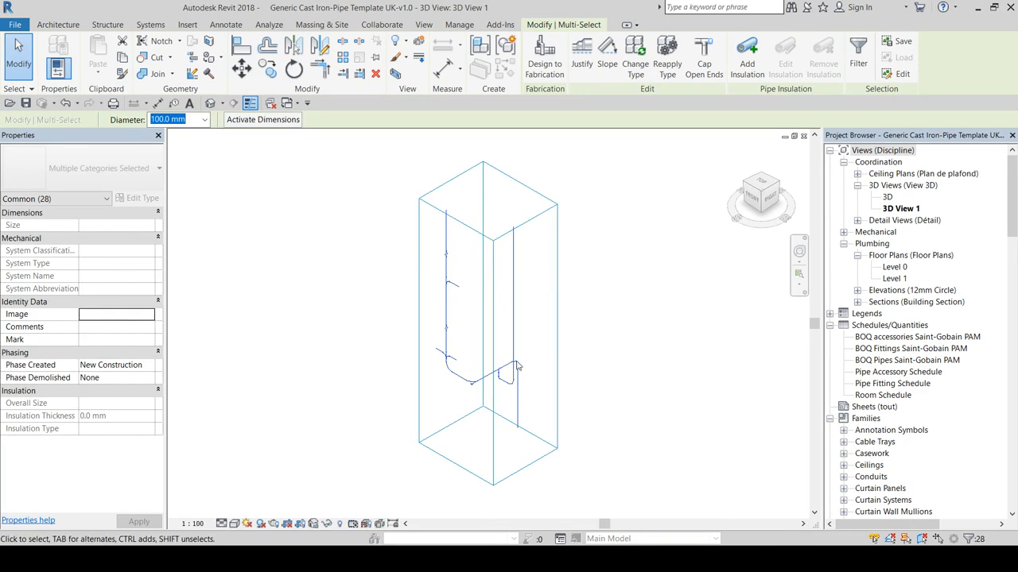
Step: Set the 3D view's detail level to Fine
click(226, 524)
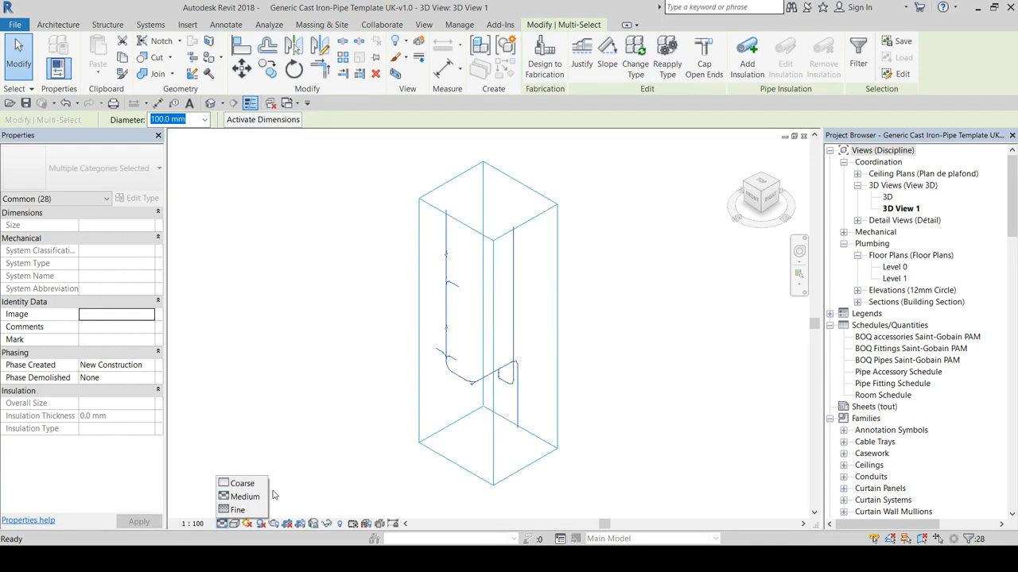
click(607, 409)
shift+middle_drag(611, 420, 558, 377)
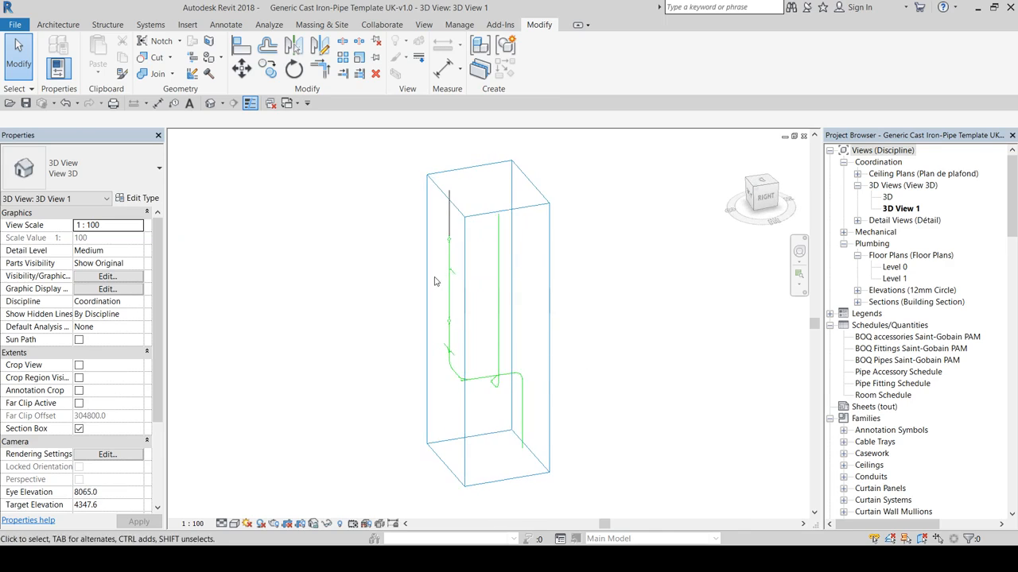
scroll(435, 281, up, 5)
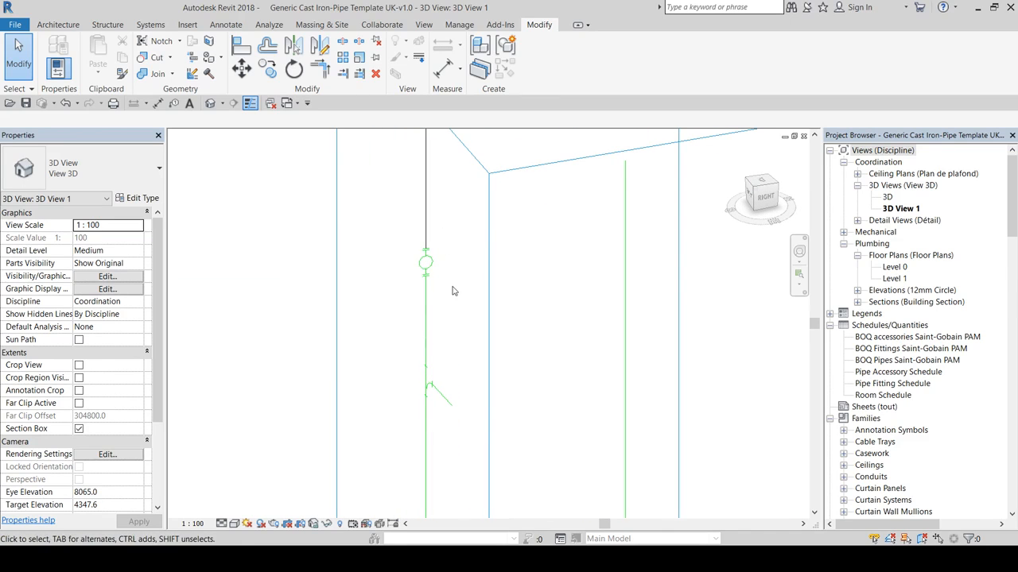
shift+middle_drag(451, 291, 429, 363)
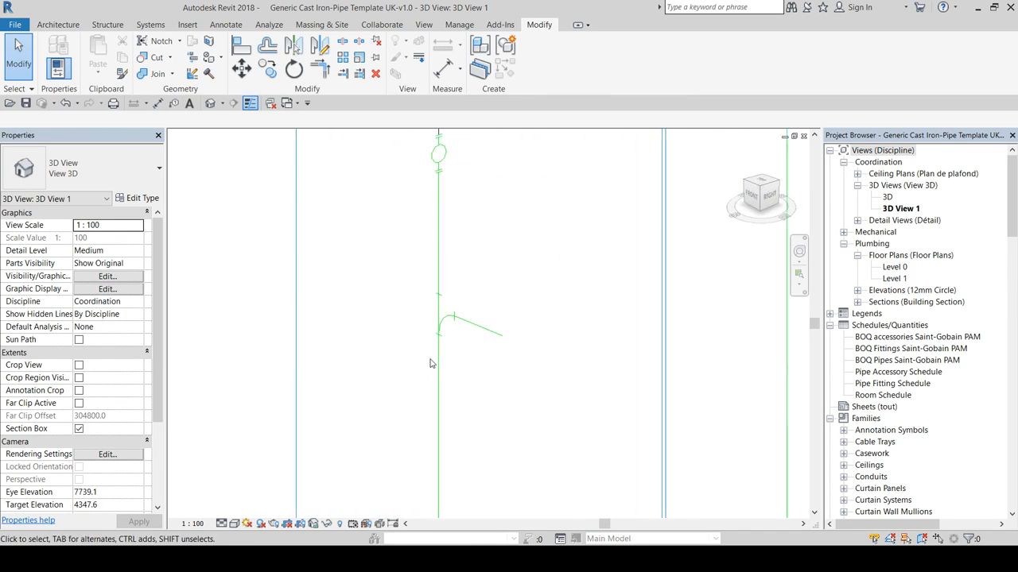
scroll(421, 366, down, 3)
click(222, 524)
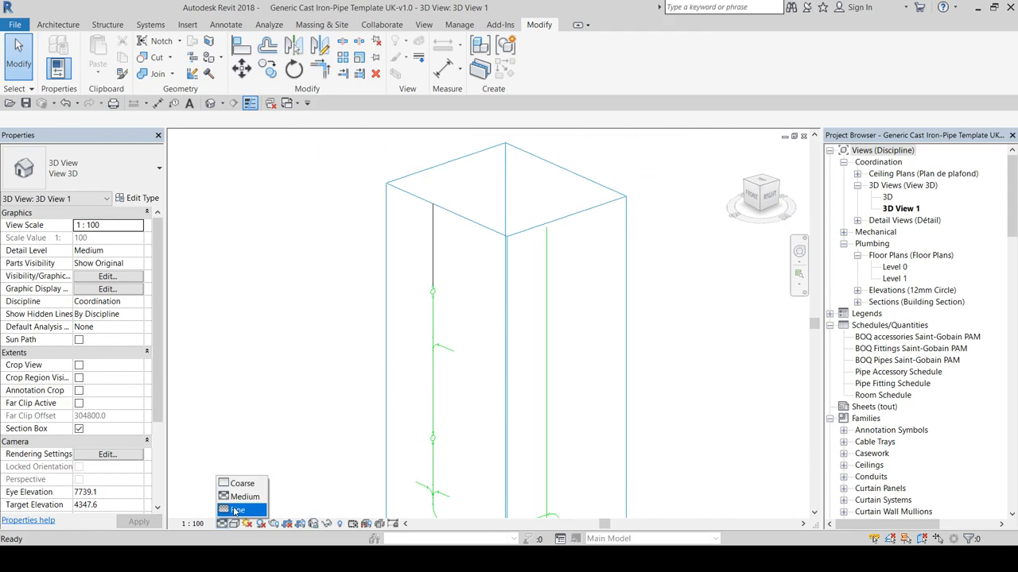
click(236, 511)
scroll(518, 295, down, 3)
shift+middle_drag(517, 295, 495, 265)
scroll(403, 393, up, 2)
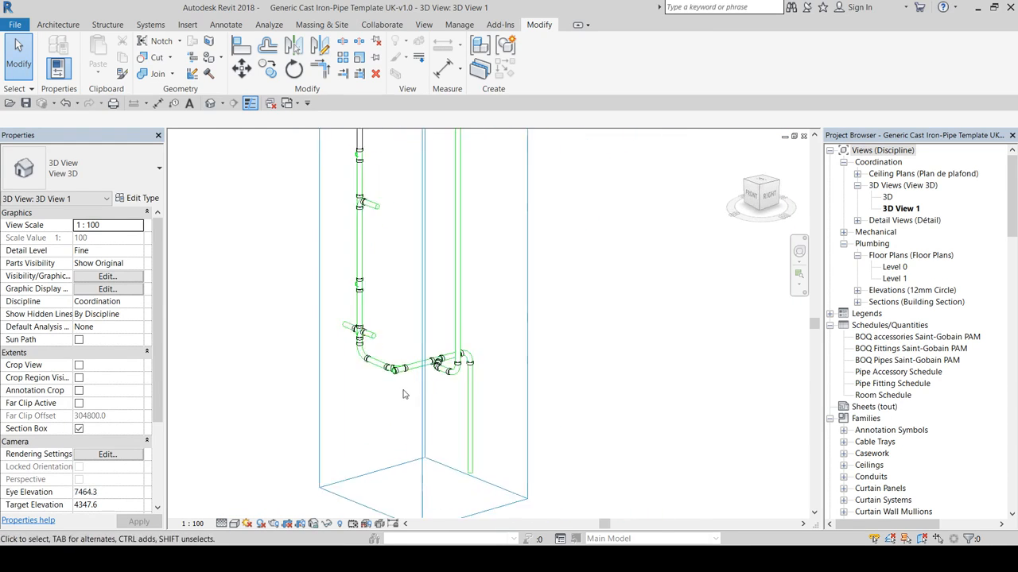
Step: Split the vertical 100 mm pipe descending from the collector's end to insert a round-door access pipe at about 999 mm offset
scroll(403, 394, up, 5)
middle_drag(330, 307, 316, 275)
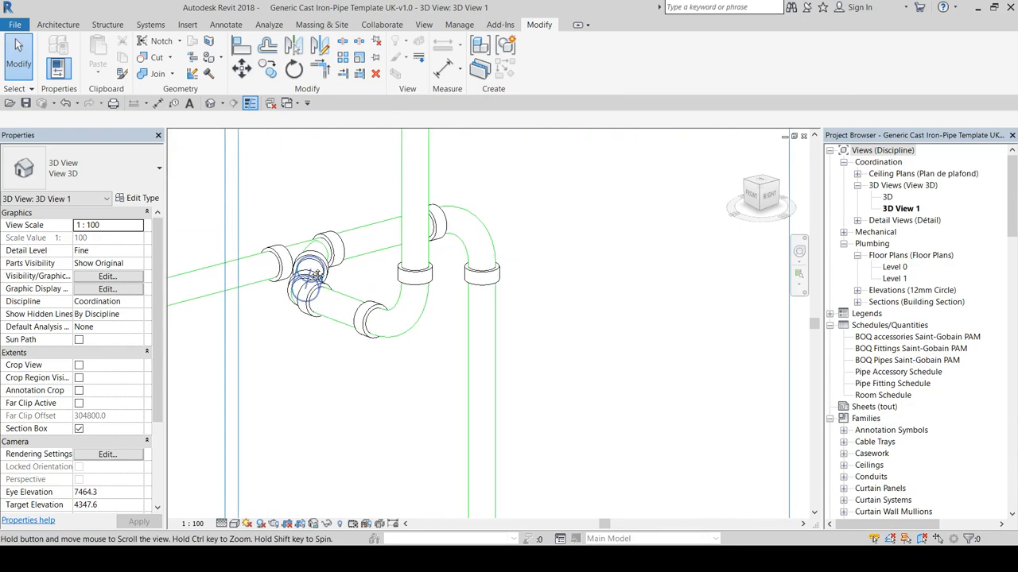
click(469, 338)
shift+middle_drag(469, 338, 555, 213)
key(Escape)
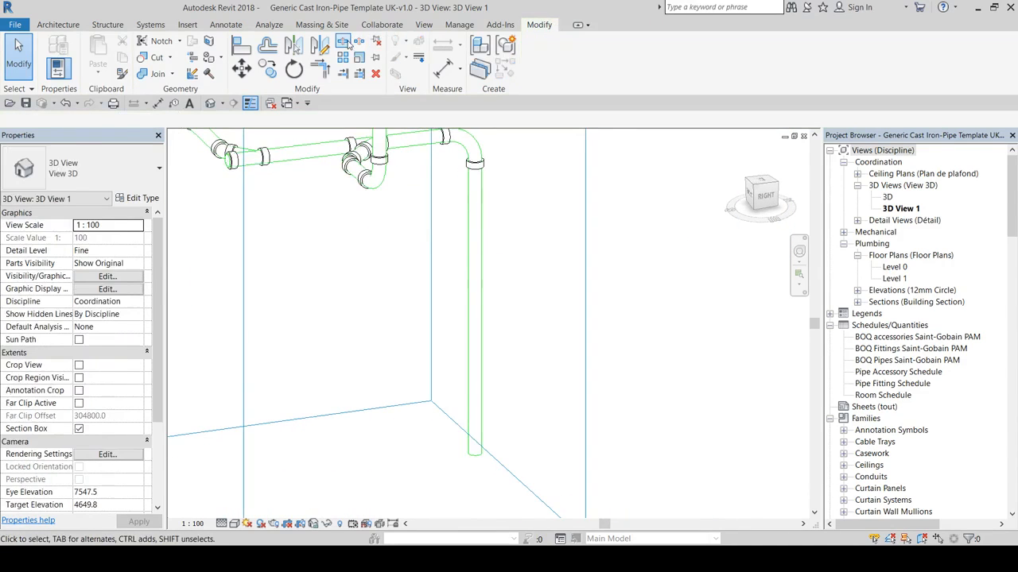
click(343, 42)
click(480, 303)
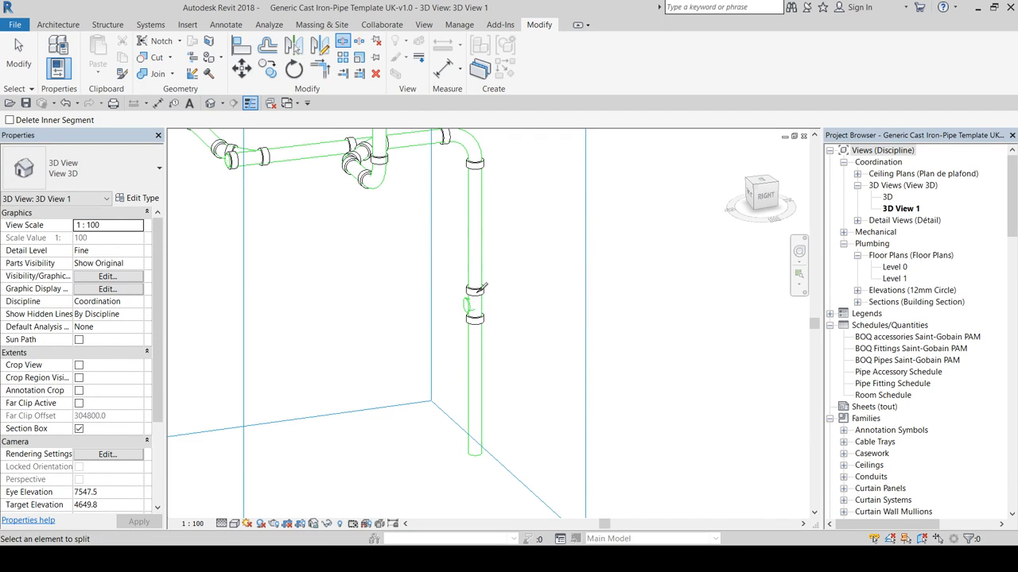
key(Escape)
Step: Open the offset of the access pipe on the descending pipe for editing
click(475, 304)
click(119, 250)
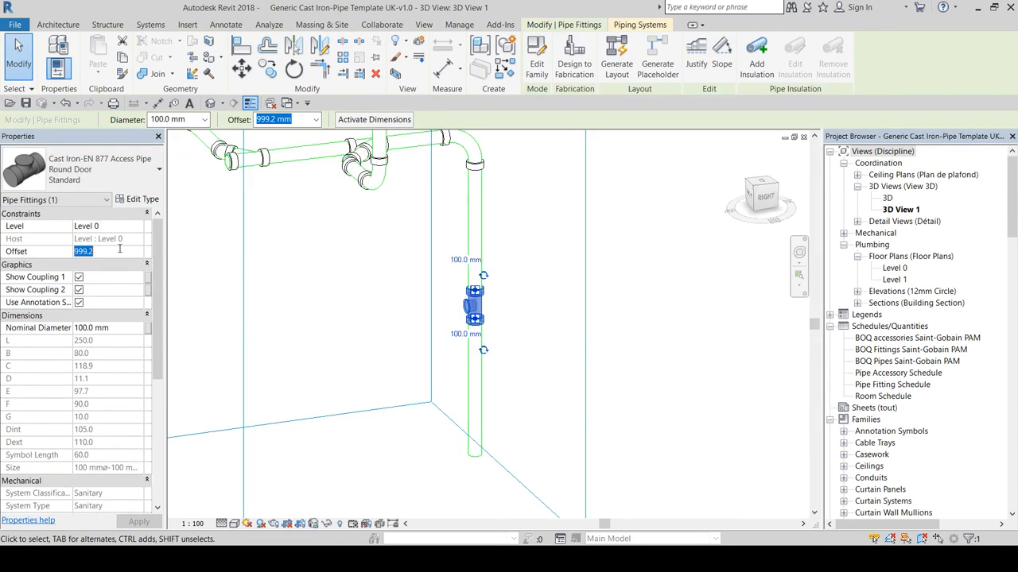